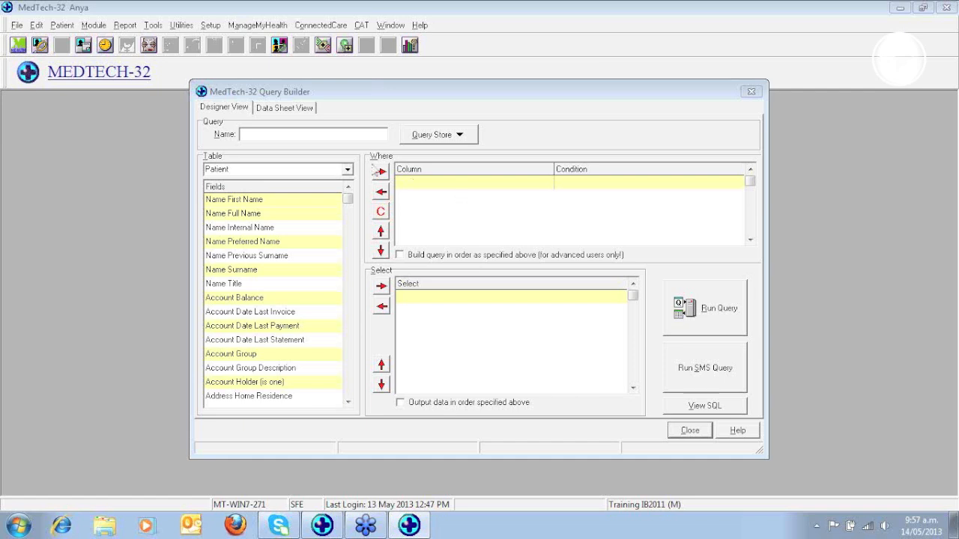
Step: Name the query "AR Registered pat 6 to 60 y.o."
left_click(265, 133)
type("A")
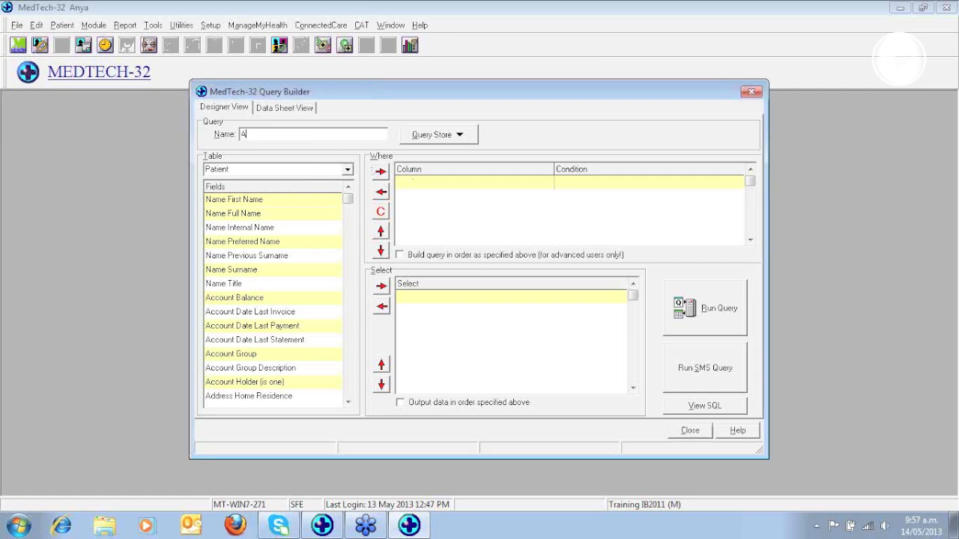
type("R Registered pat 6 to 63")
type(" s")
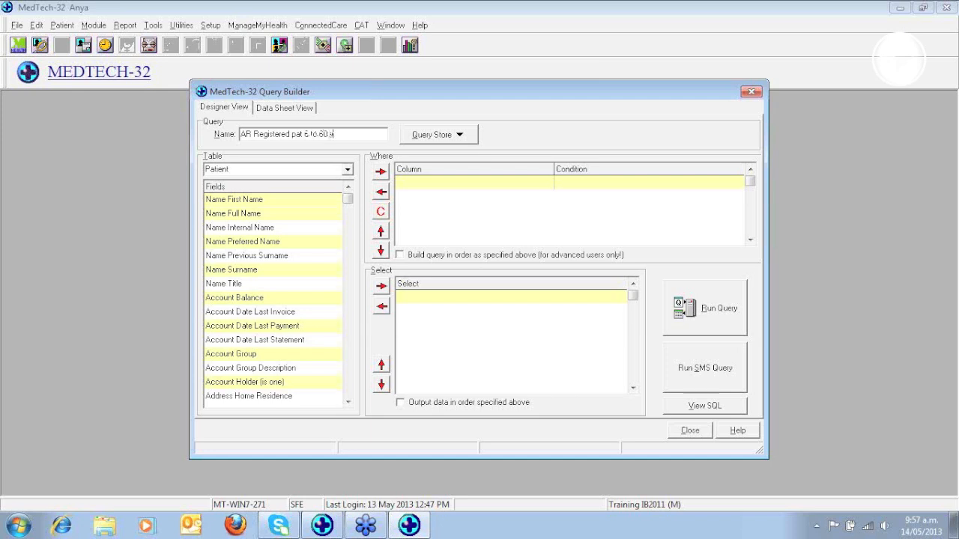
type("/o")
Step: Add the Patient table's Patient (is one) and Registered fields to the query's Where criteria
scroll(352, 379, "down", 1)
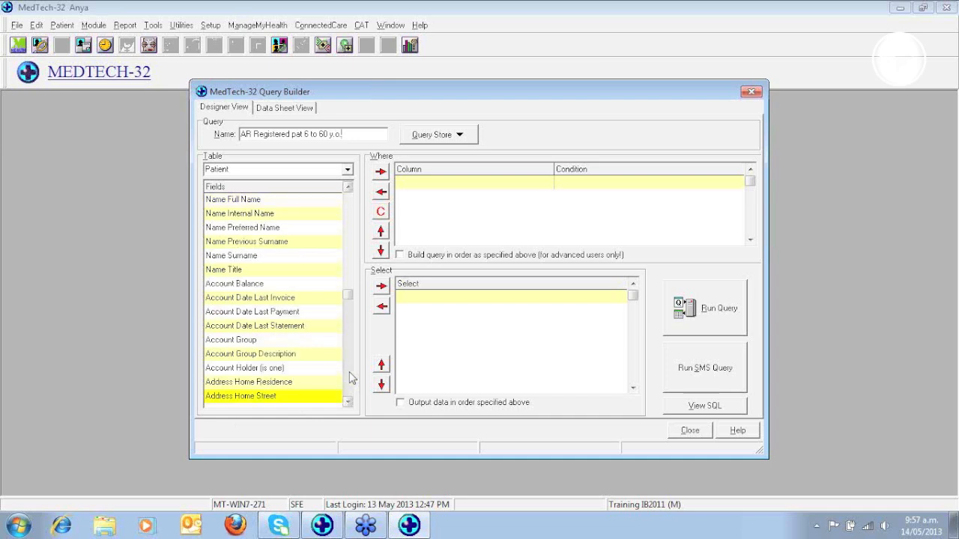
scroll(352, 379, "down", 15)
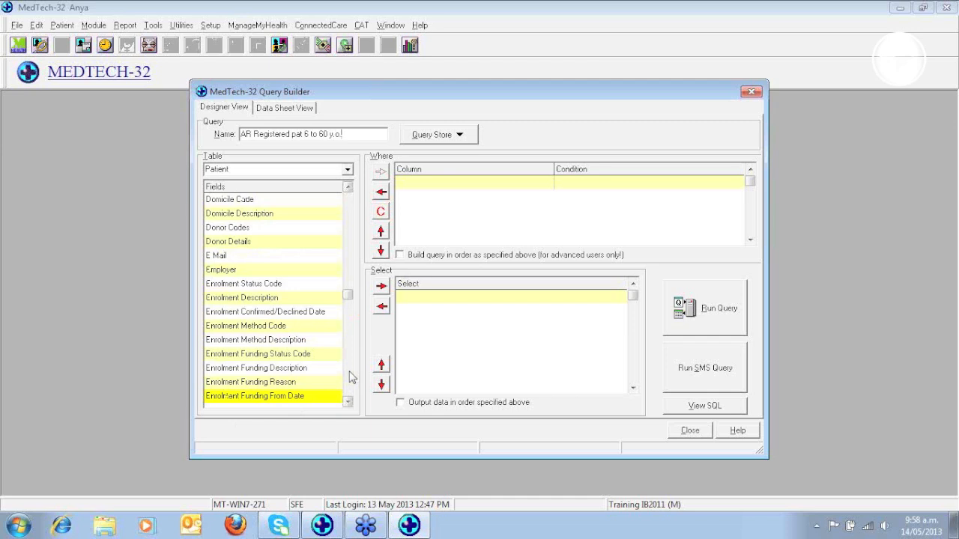
scroll(352, 378, "down", 14)
scroll(352, 379, "down", 20)
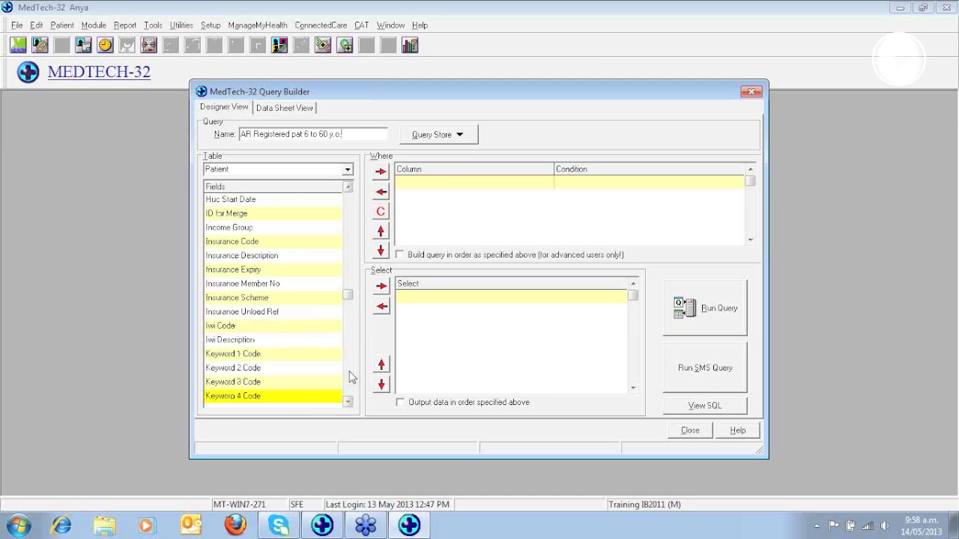
scroll(352, 378, "down", 15)
left_click(288, 285)
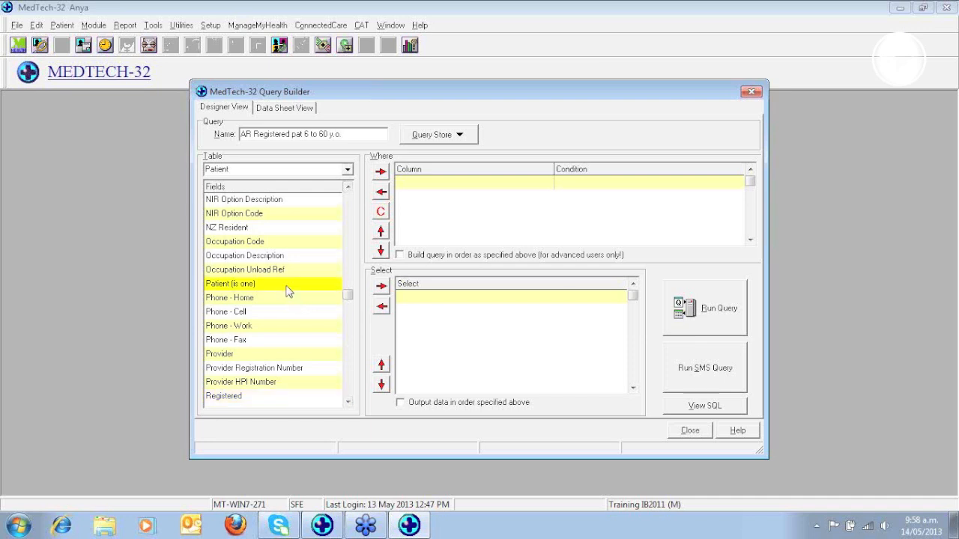
left_click(381, 172)
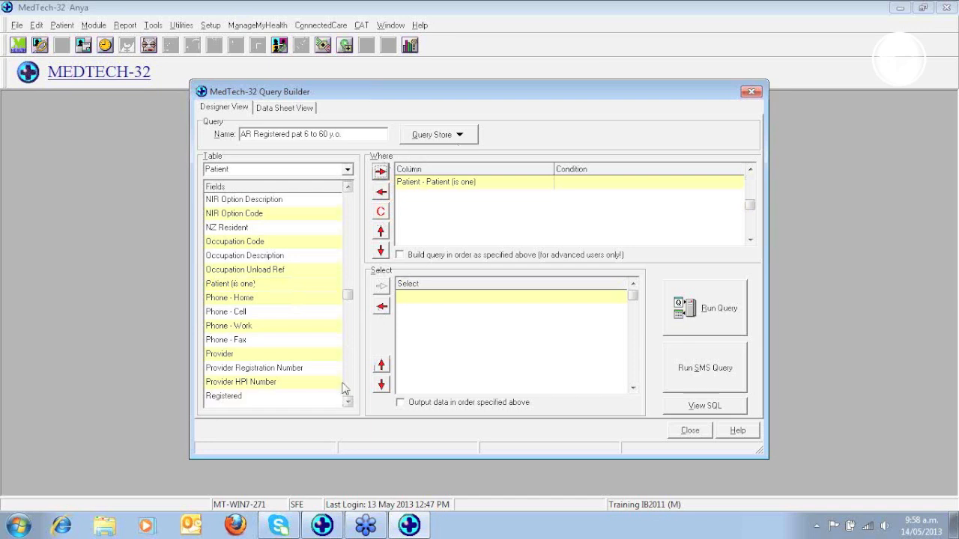
left_click(256, 398)
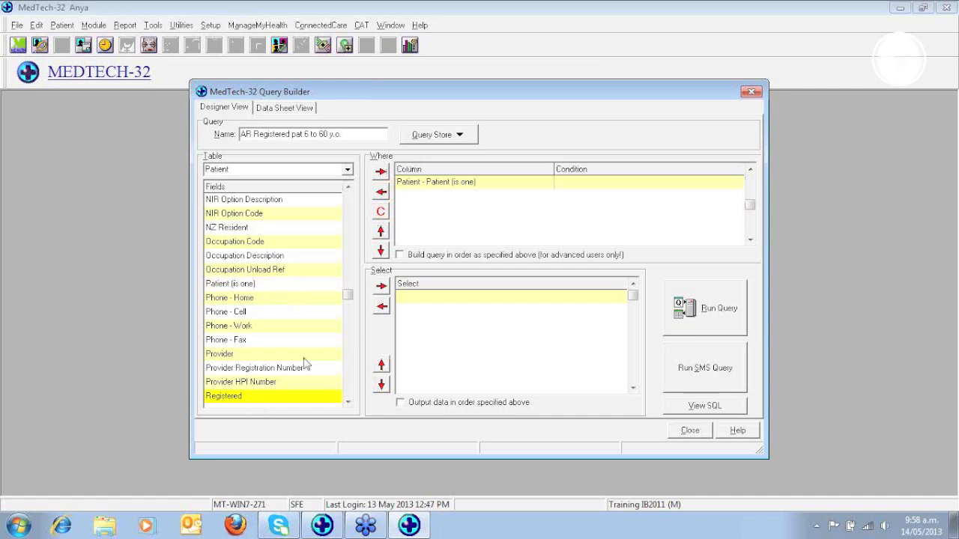
left_click(382, 172)
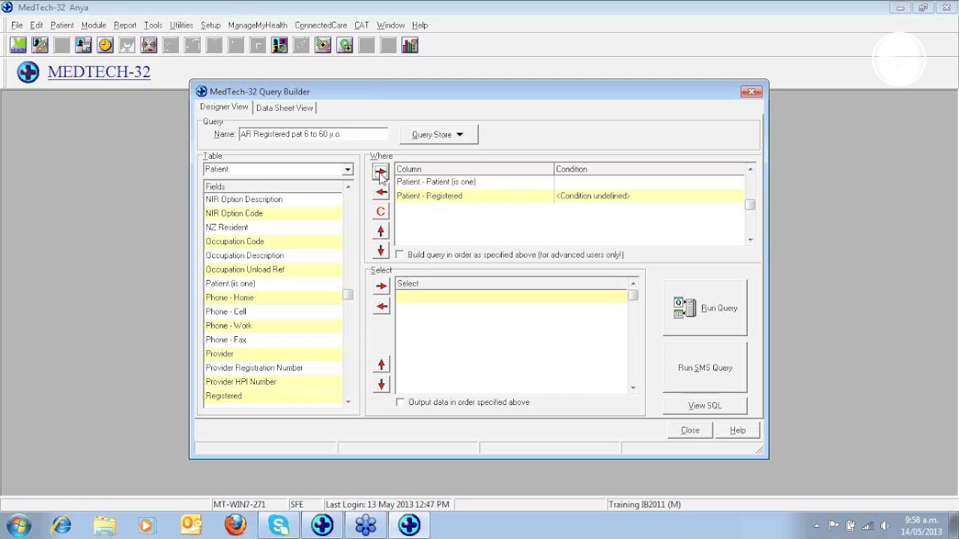
Step: Add the Patient table's Dob - Age field to the Where criteria
left_click(346, 209)
left_click(345, 209)
left_click(345, 209)
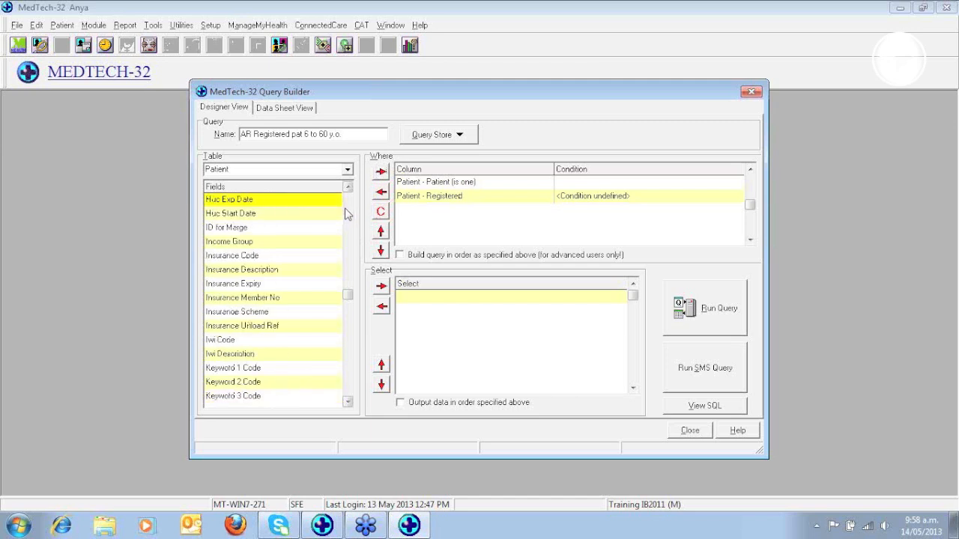
left_click(347, 214)
left_click(346, 213)
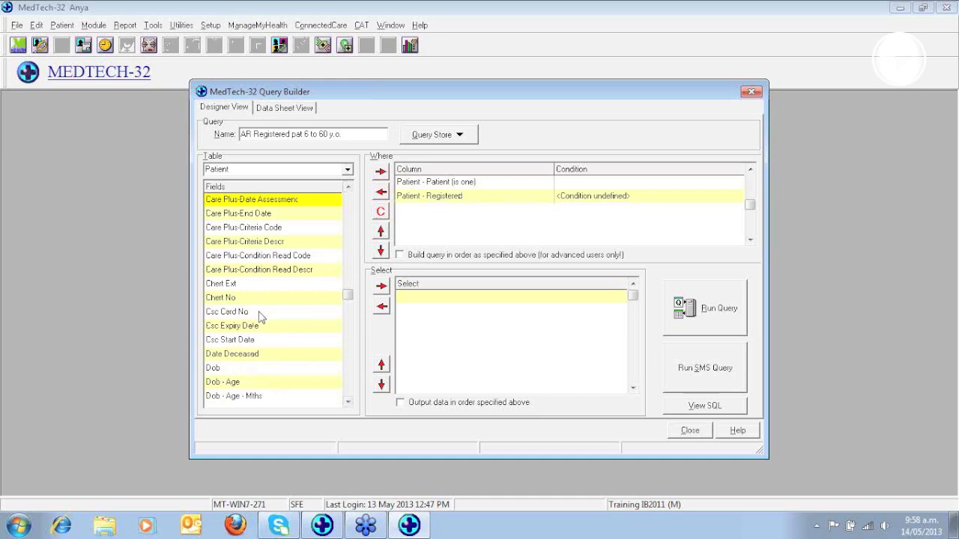
left_click(266, 384)
left_click(380, 172)
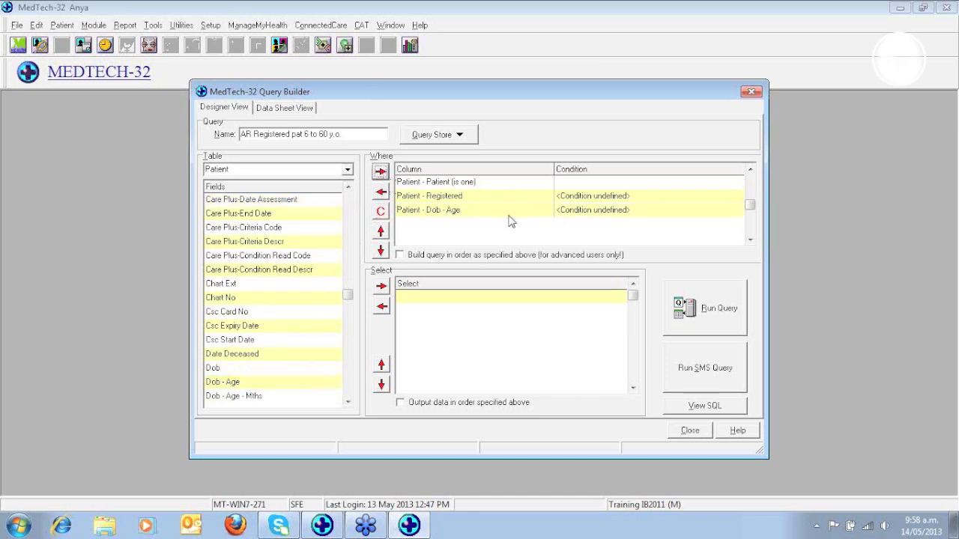
Step: Set the condition of the Patient - Registered criterion to Equal to Registered (R)
double_click(578, 197)
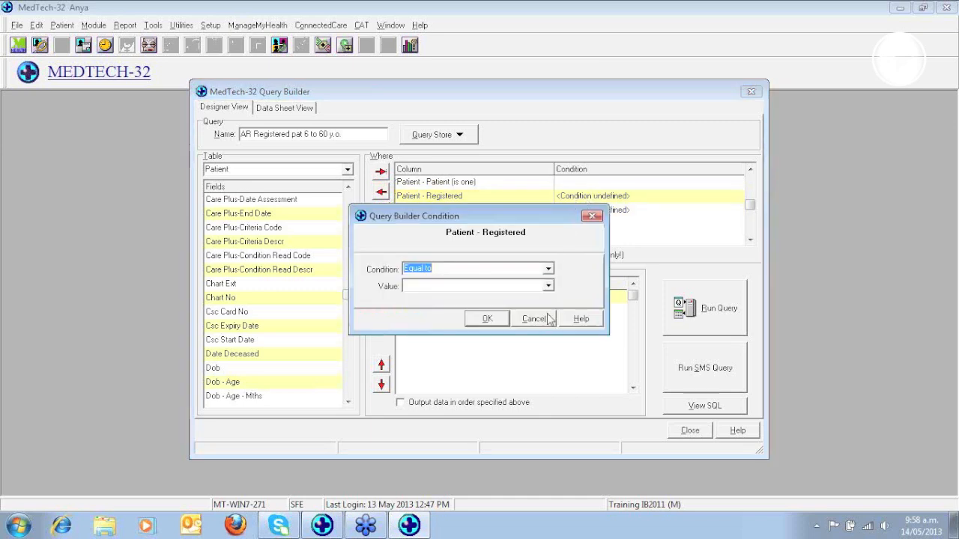
left_click(548, 287)
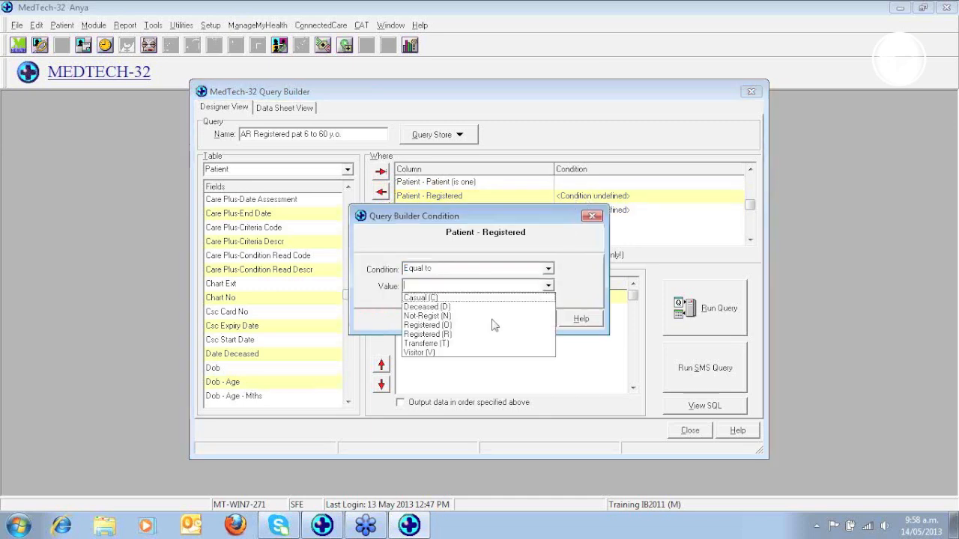
left_click(426, 335)
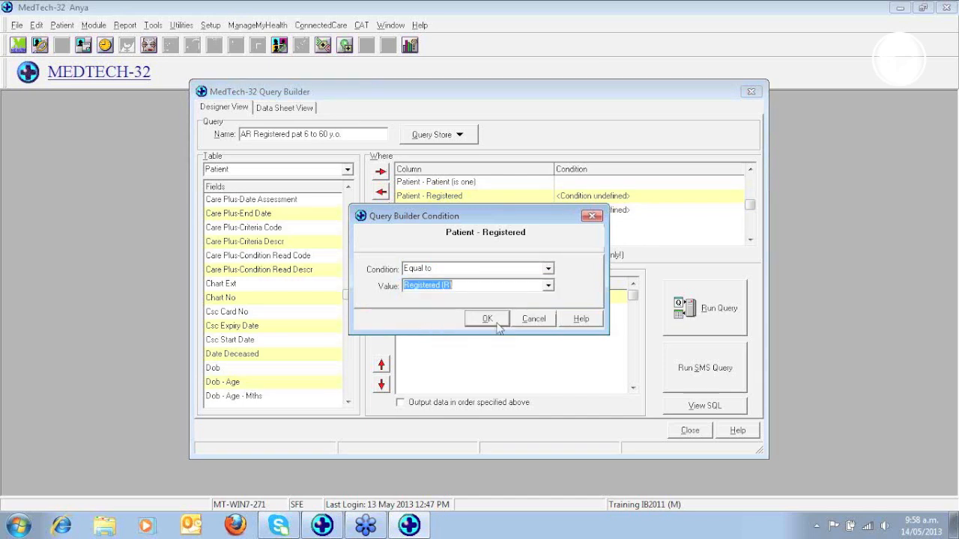
left_click(496, 322)
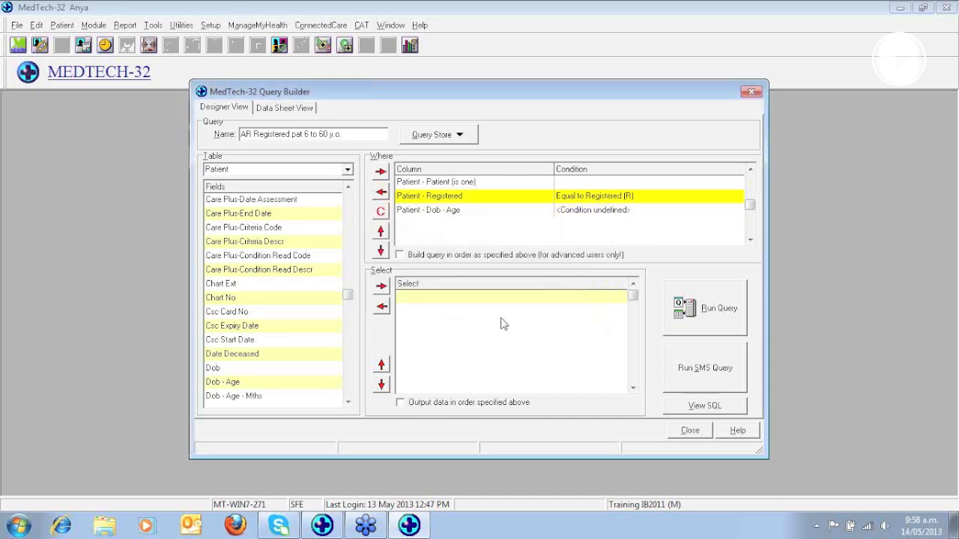
Step: Set the condition of the Patient - Dob - Age criterion to Between 6 and 60
double_click(571, 213)
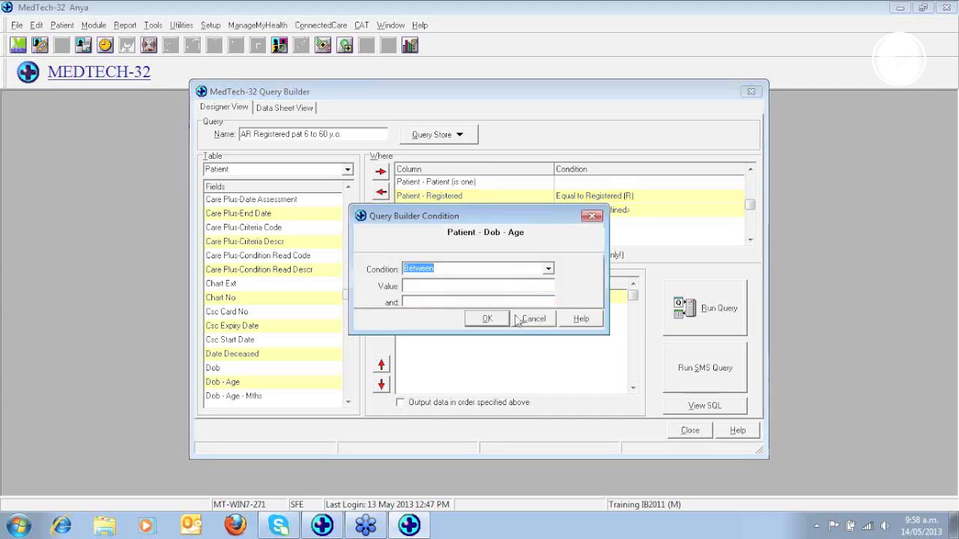
left_click(415, 290)
type("6")
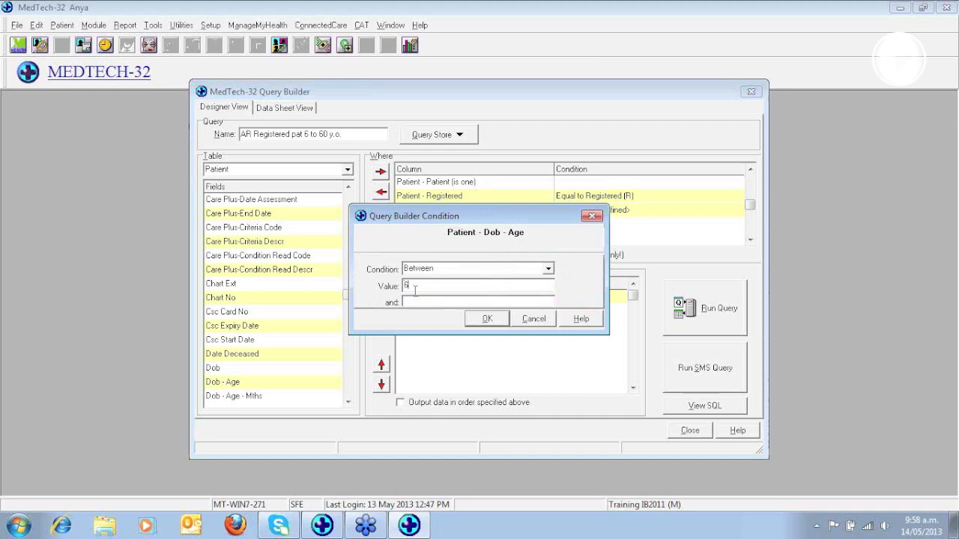
left_click(415, 301)
type("60")
left_click(487, 319)
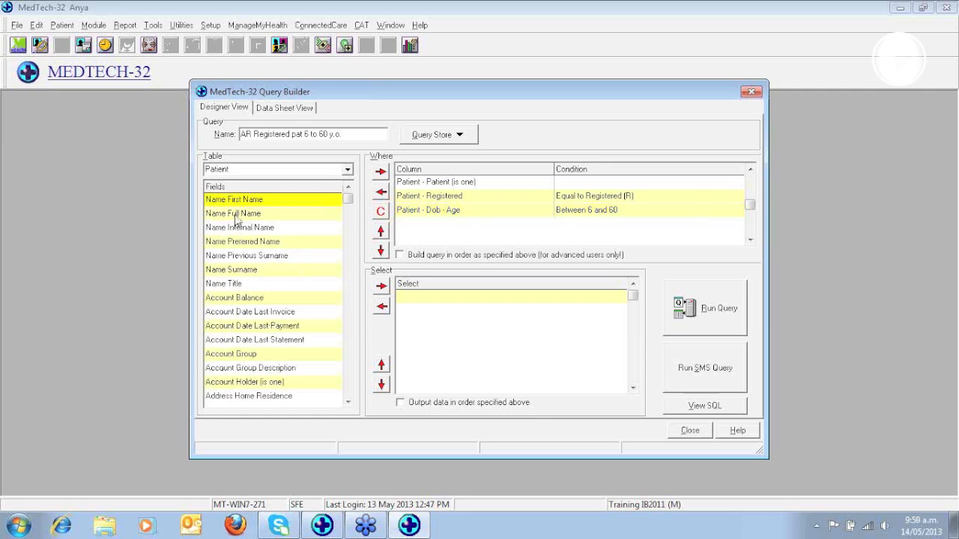
Step: Add the Name Surname field, followed by Name First Name, to the query's Select output
left_click(242, 271)
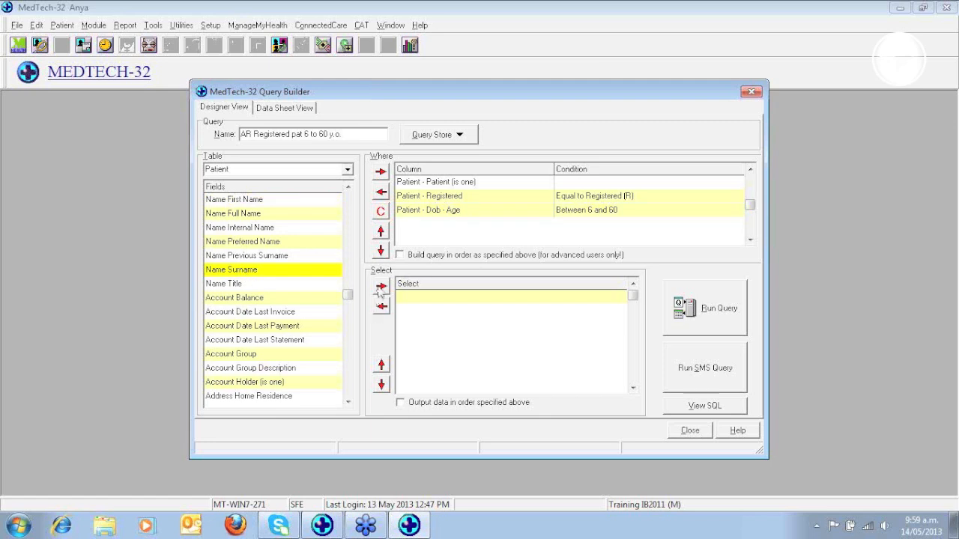
left_click(381, 285)
left_click(244, 200)
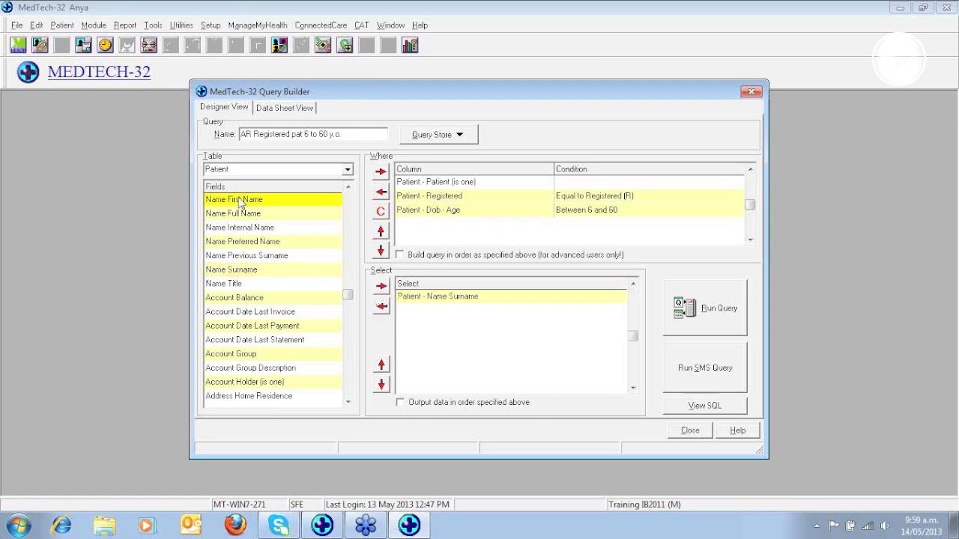
left_click(382, 285)
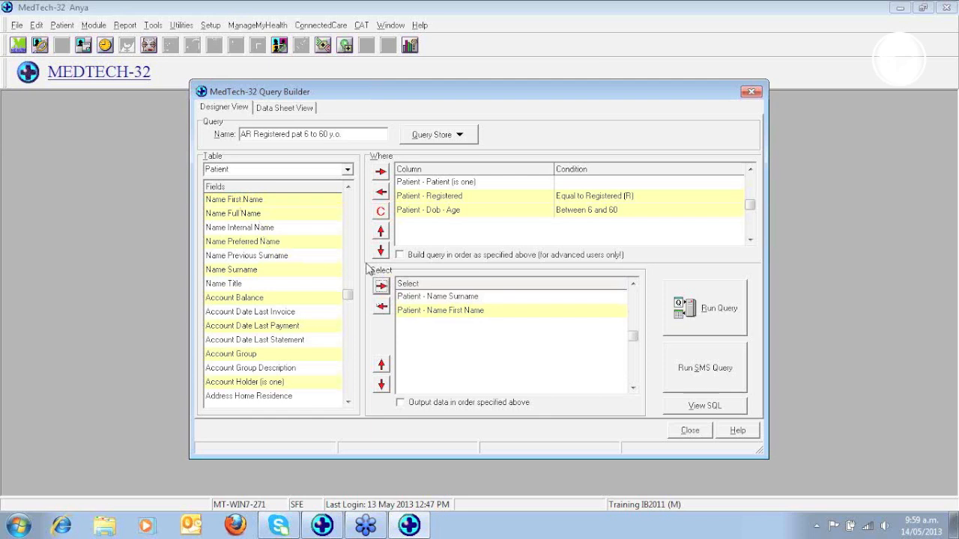
Step: Add the Dob - Age field to the Select output and run the query
left_click(346, 373)
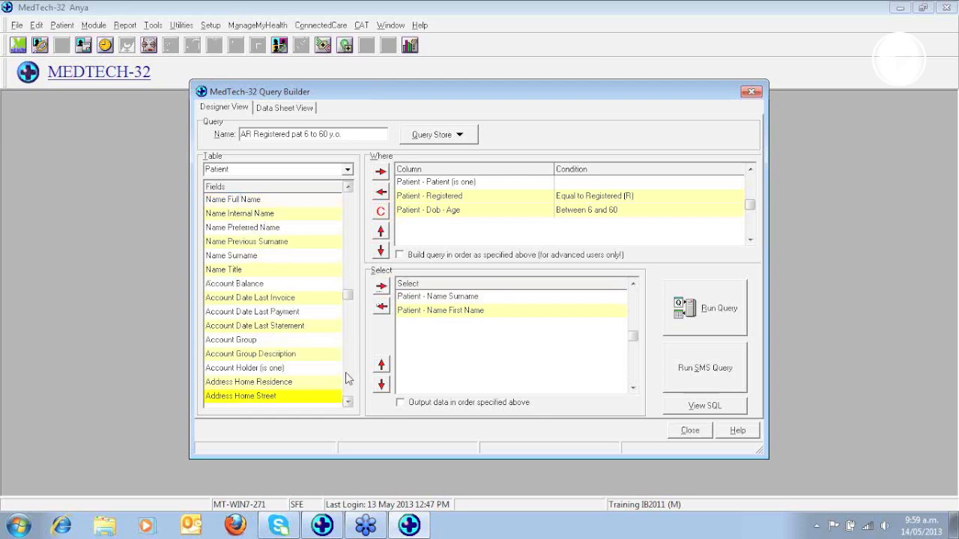
left_click(347, 378)
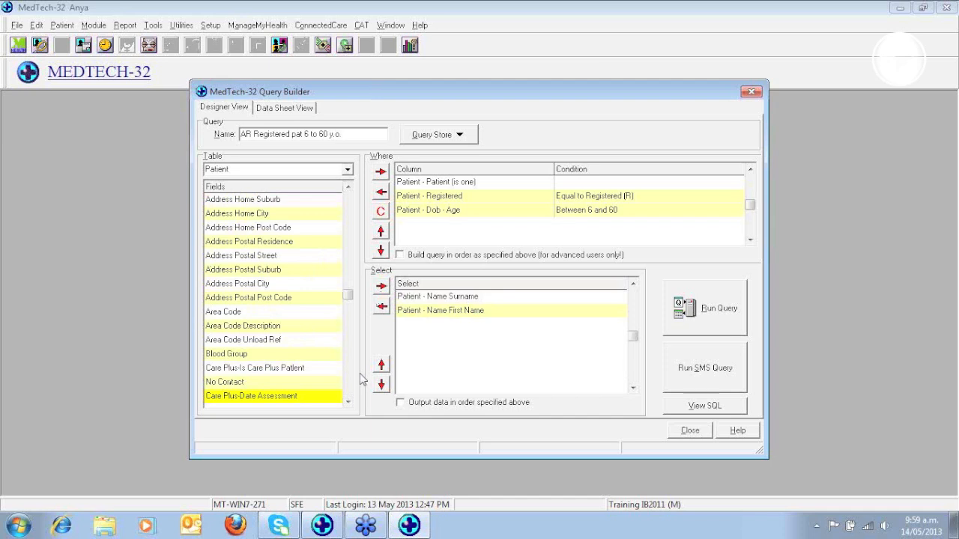
left_click(348, 378)
left_click(234, 368)
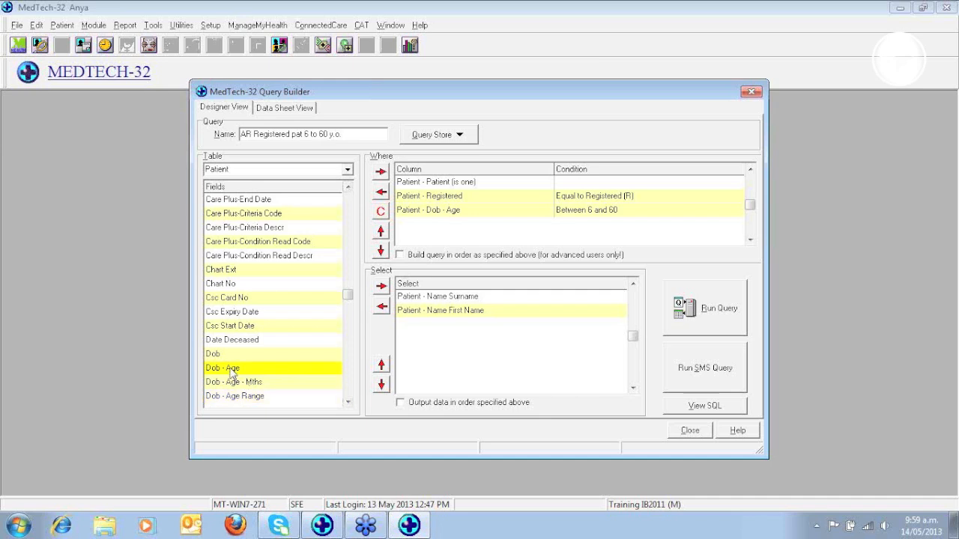
left_click(381, 285)
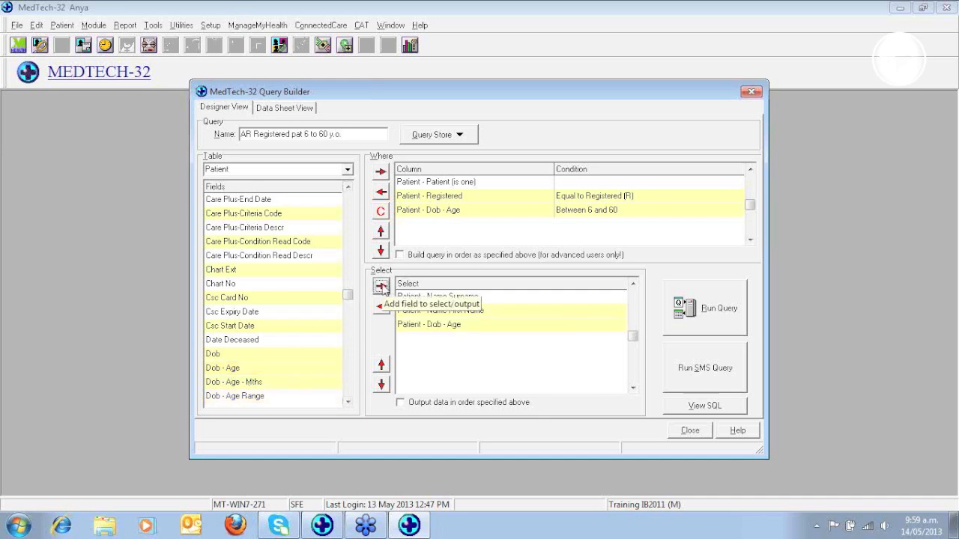
left_click(704, 315)
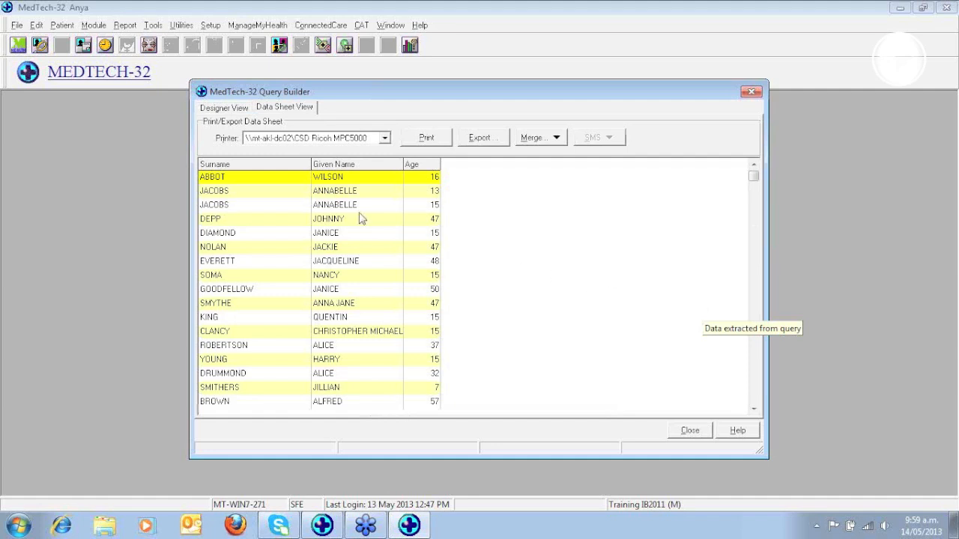
Step: Return to the query design, enable outputting data in the specified order, and rerun the query
left_click(220, 108)
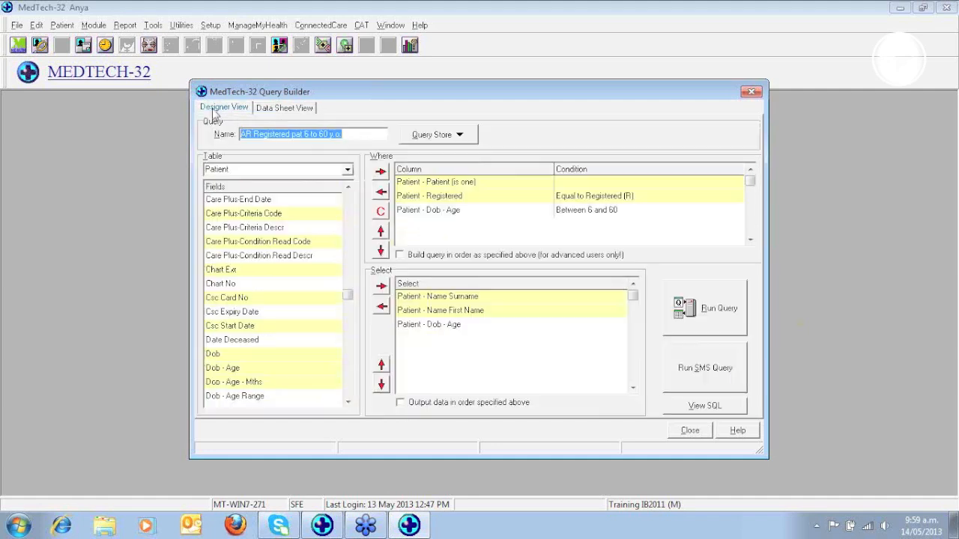
left_click(402, 405)
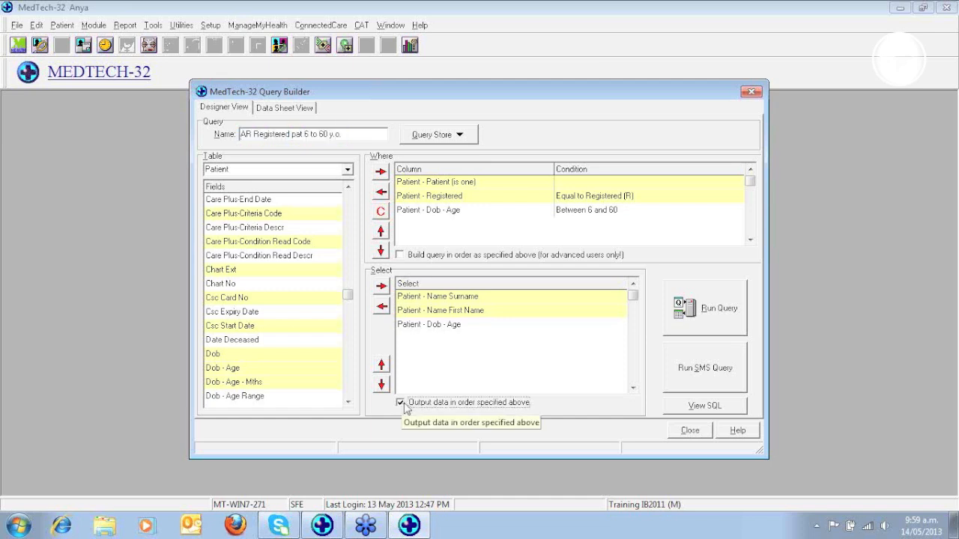
left_click(700, 318)
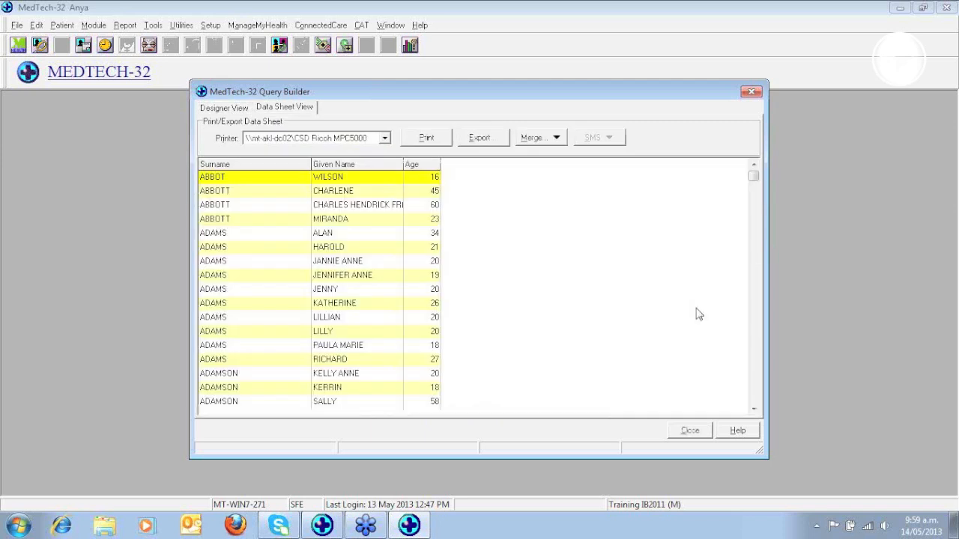
Step: Save the finished query to the query store and start a new blank query
left_click(217, 109)
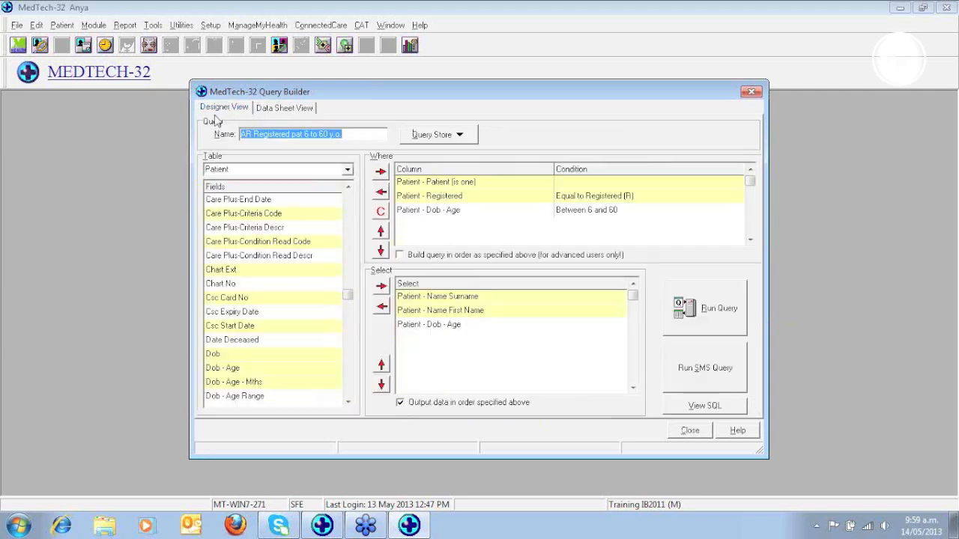
left_click(459, 135)
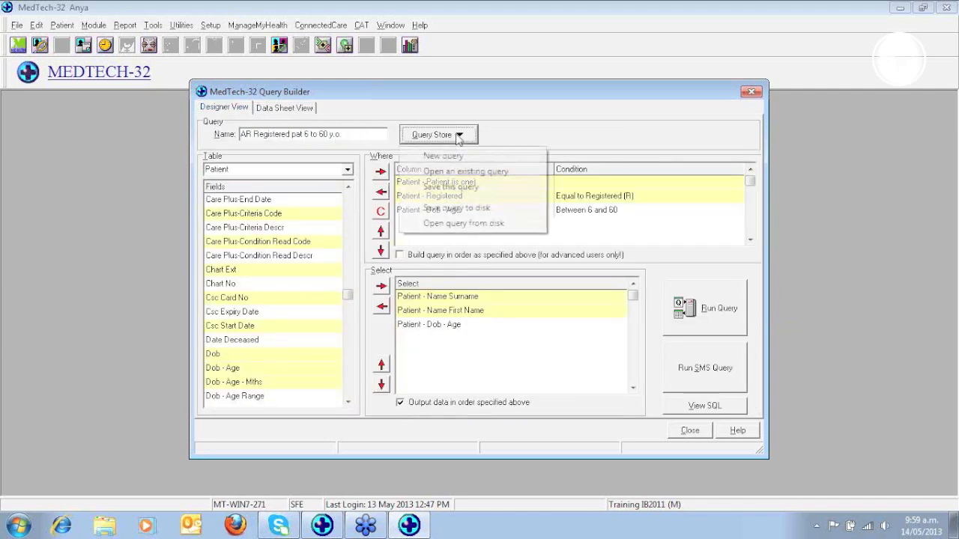
left_click(457, 189)
left_click(481, 296)
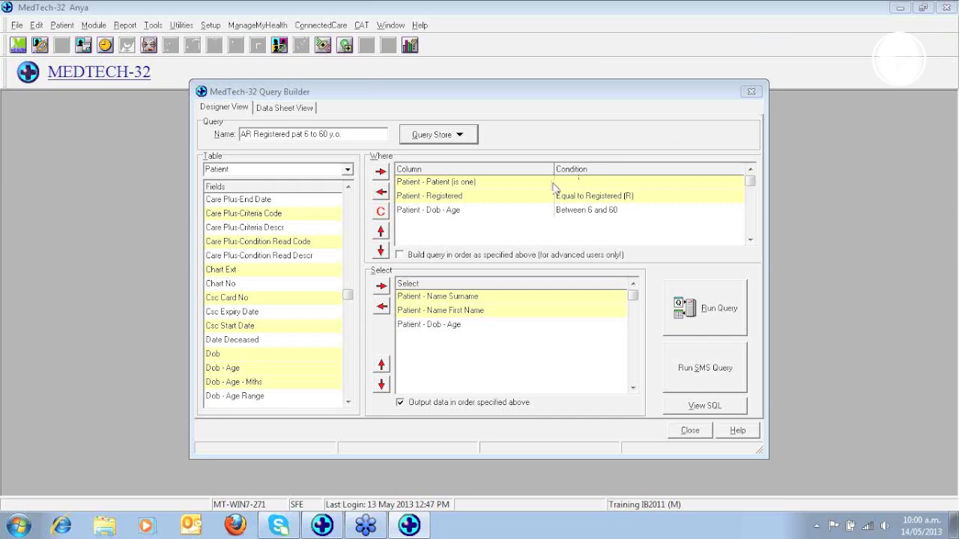
left_click(442, 137)
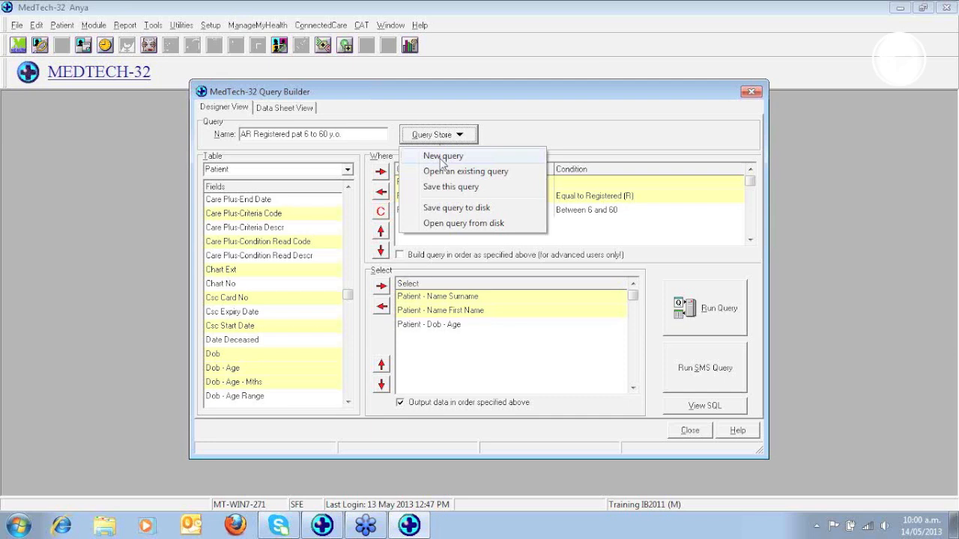
left_click(442, 157)
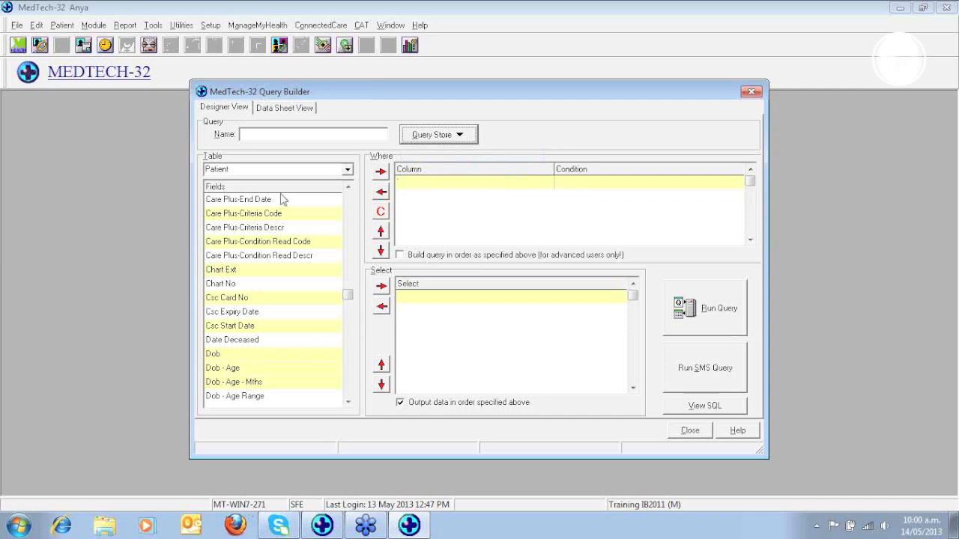
Step: Name the new query "AR Male patients over 65"
left_click(257, 138)
type("A")
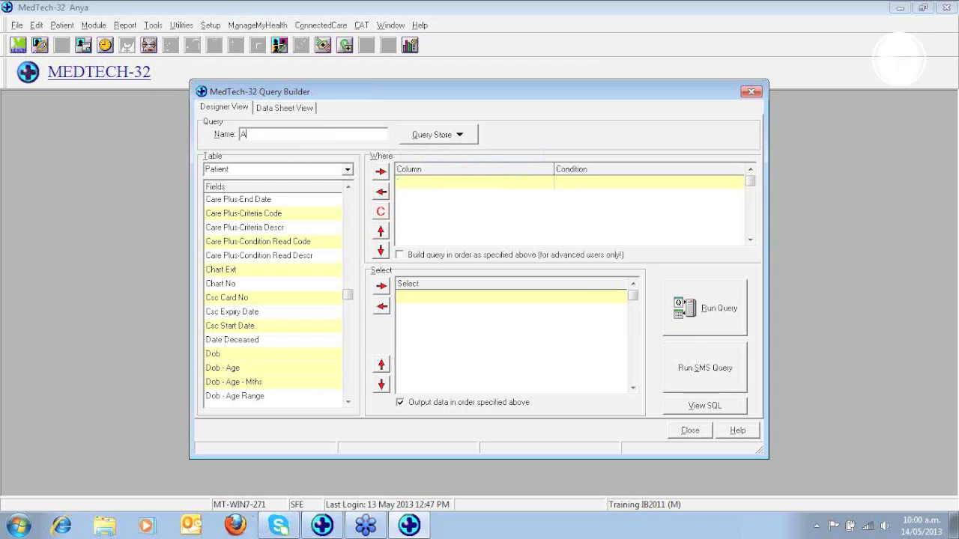
type("R Male patients pver 65")
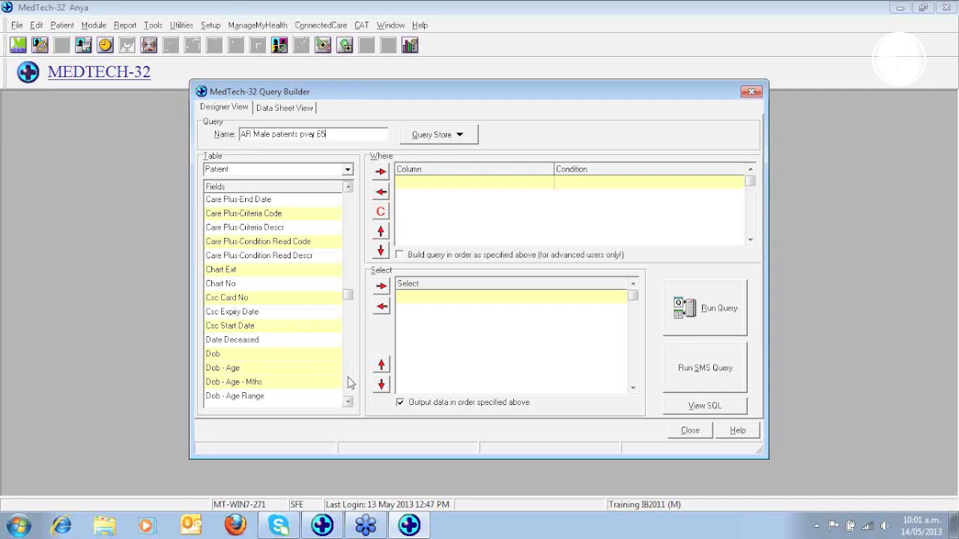
Step: Add the Patient (is one) field from the Patient table to the query's Where conditions
scroll(348, 382, "down", 10)
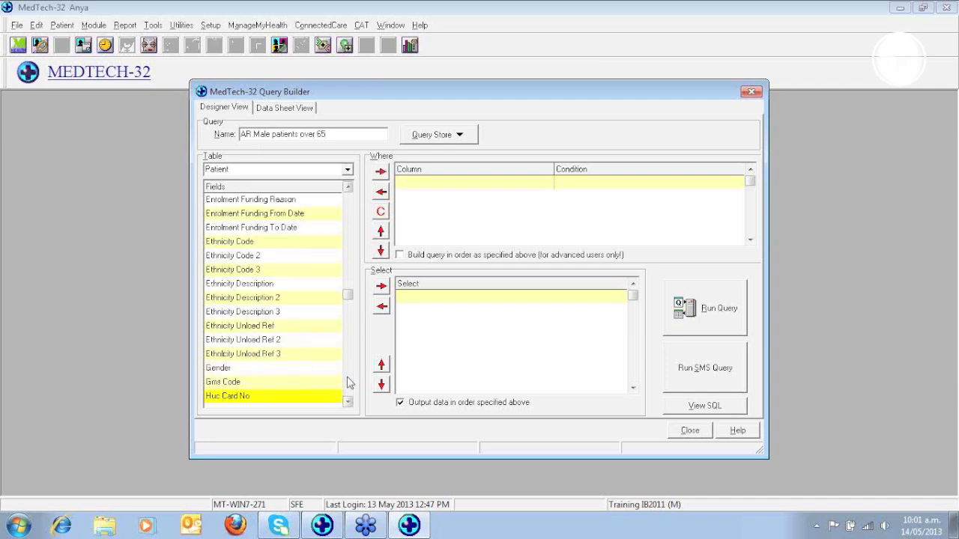
scroll(348, 383, "down", 6)
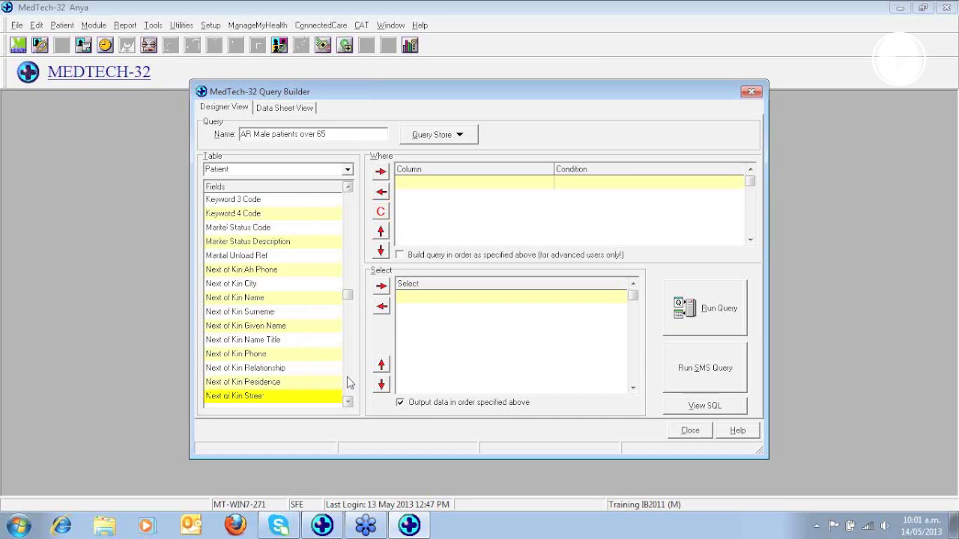
scroll(348, 383, "down", 5)
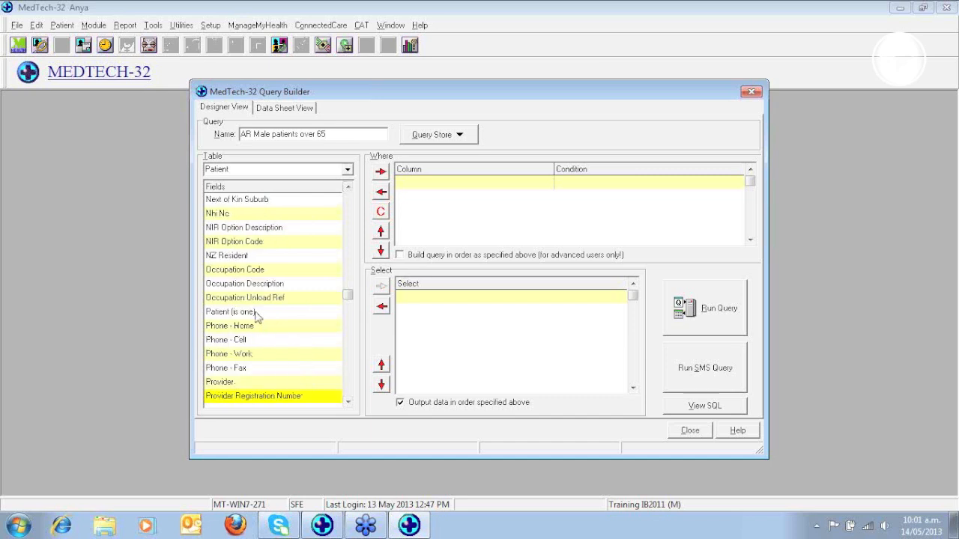
left_click(259, 311)
left_click(384, 173)
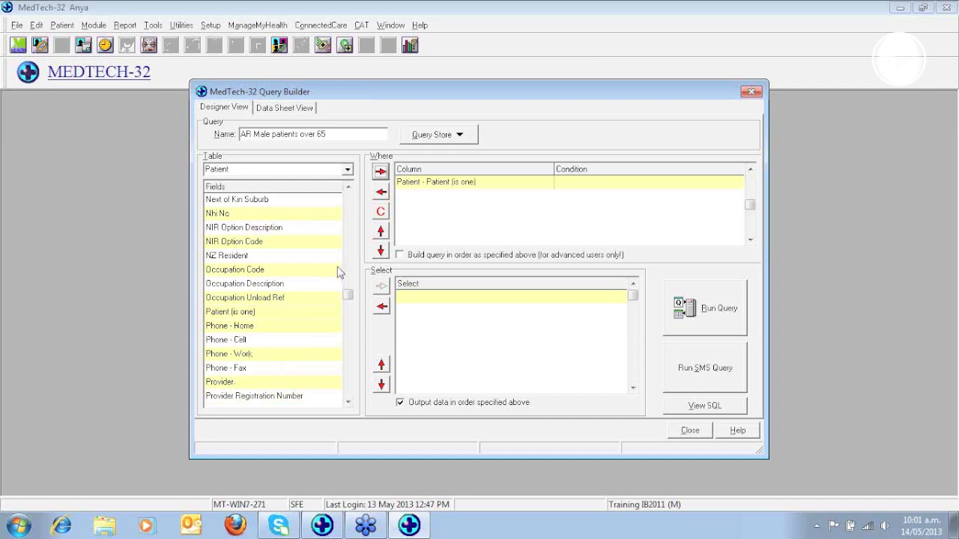
Step: Add the Gender field, followed by Dob - Age, to the query's Where conditions
left_click(352, 209)
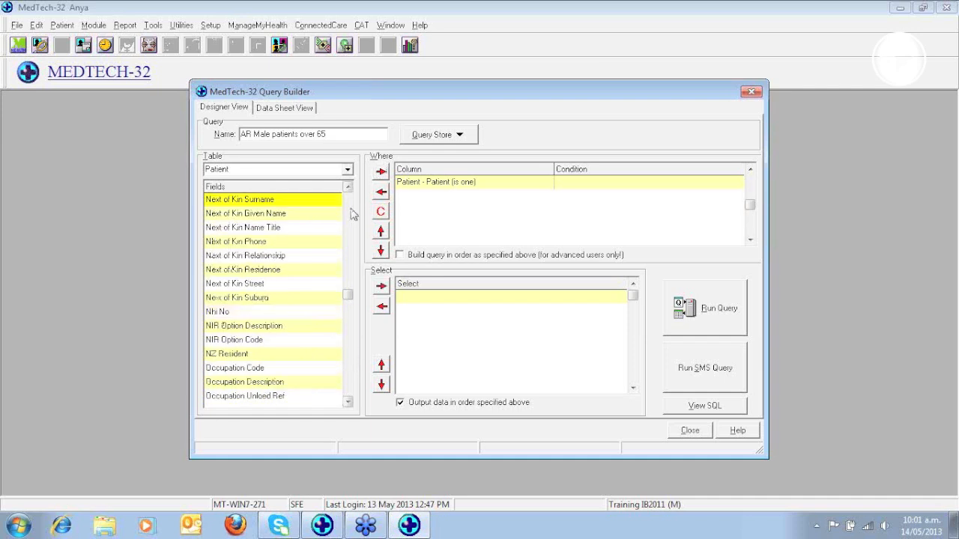
left_click(354, 215)
left_click(353, 215)
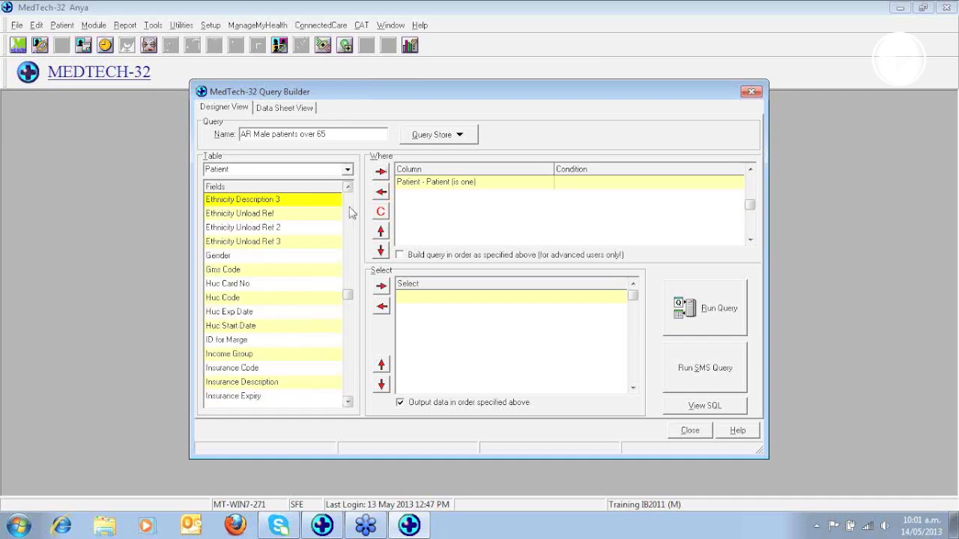
left_click(241, 257)
left_click(381, 172)
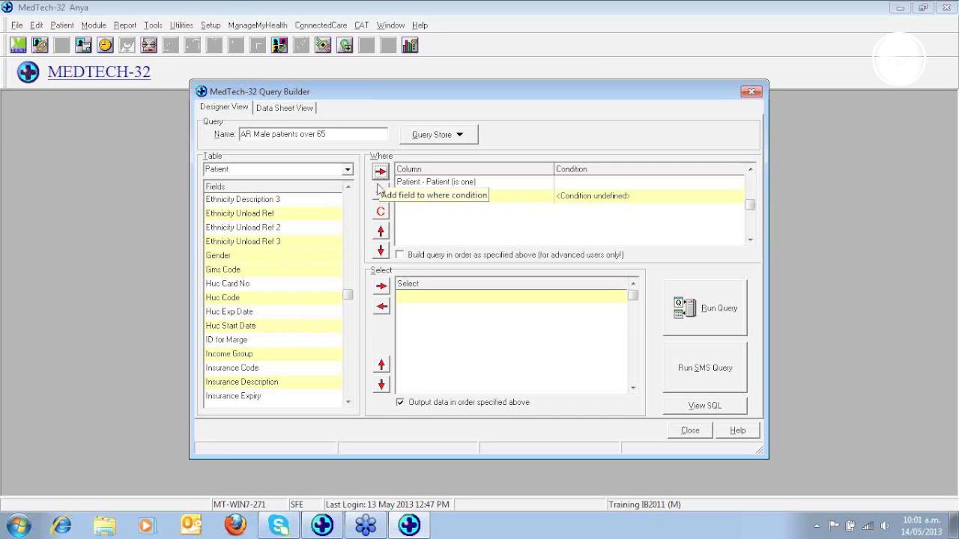
left_click(352, 247)
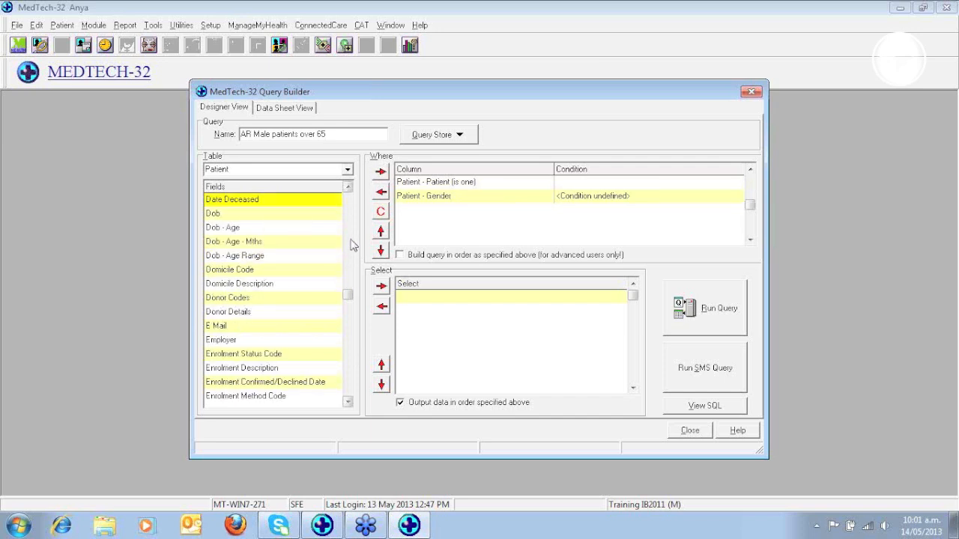
left_click(289, 231)
left_click(380, 172)
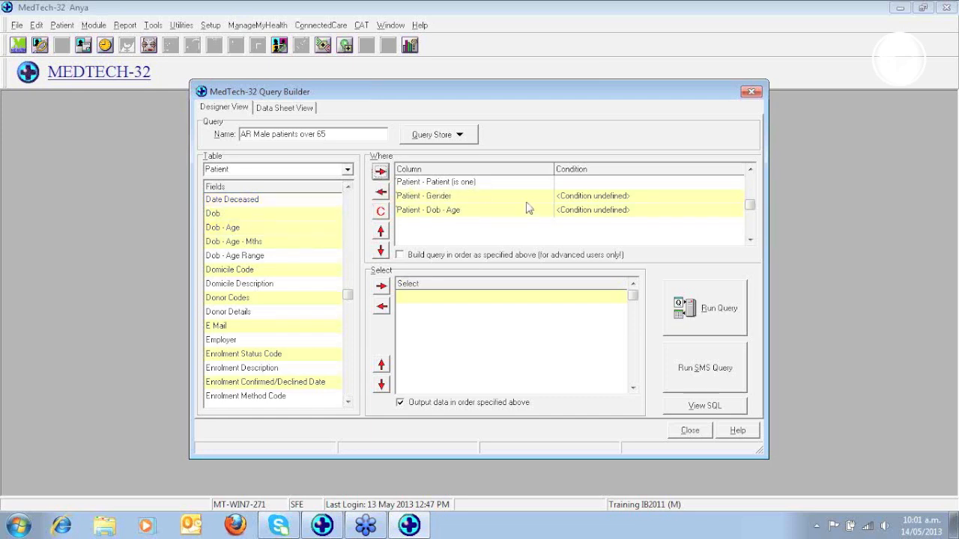
Step: Set the Gender condition to Equal to Male (M)
left_click(591, 199)
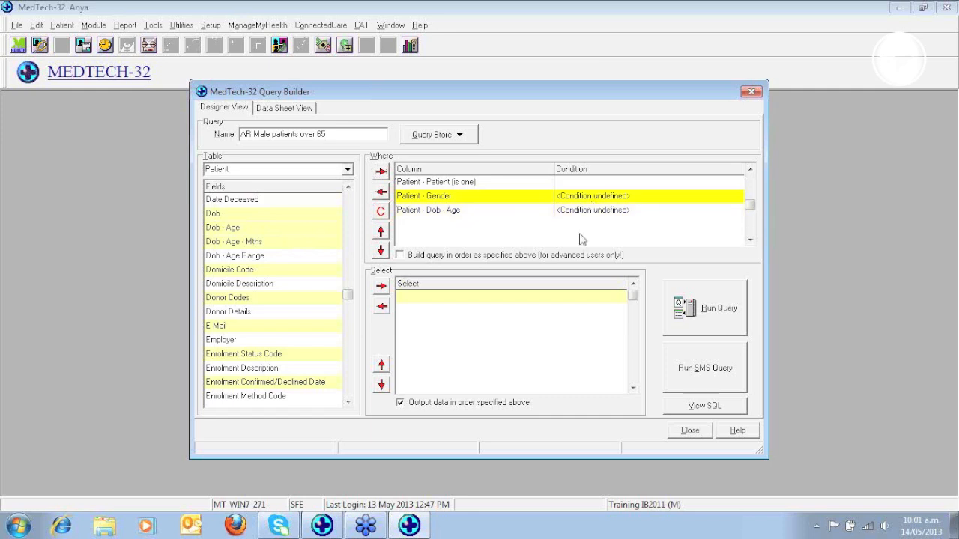
double_click(562, 197)
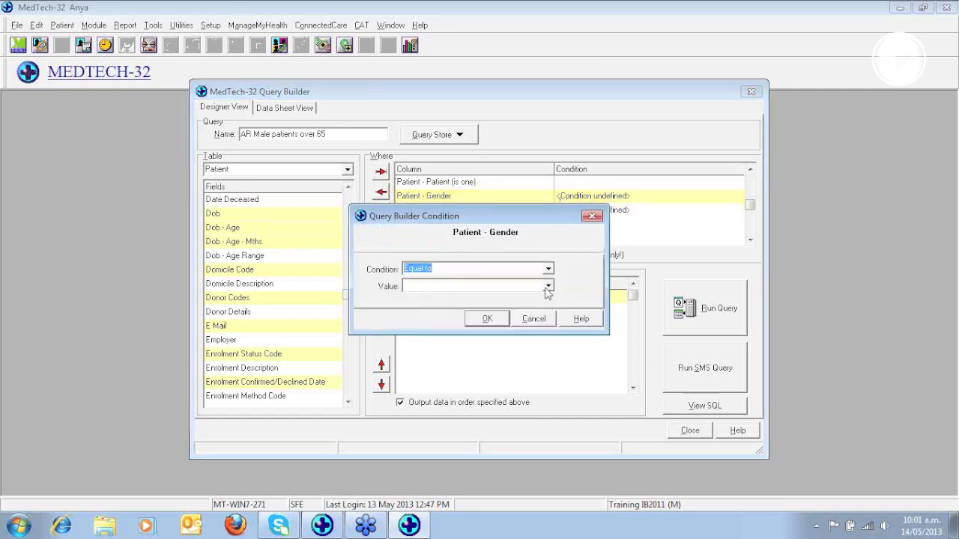
left_click(548, 286)
left_click(414, 309)
left_click(487, 320)
Step: Set the Dob - Age condition to Greater than or Equal to 65
double_click(585, 211)
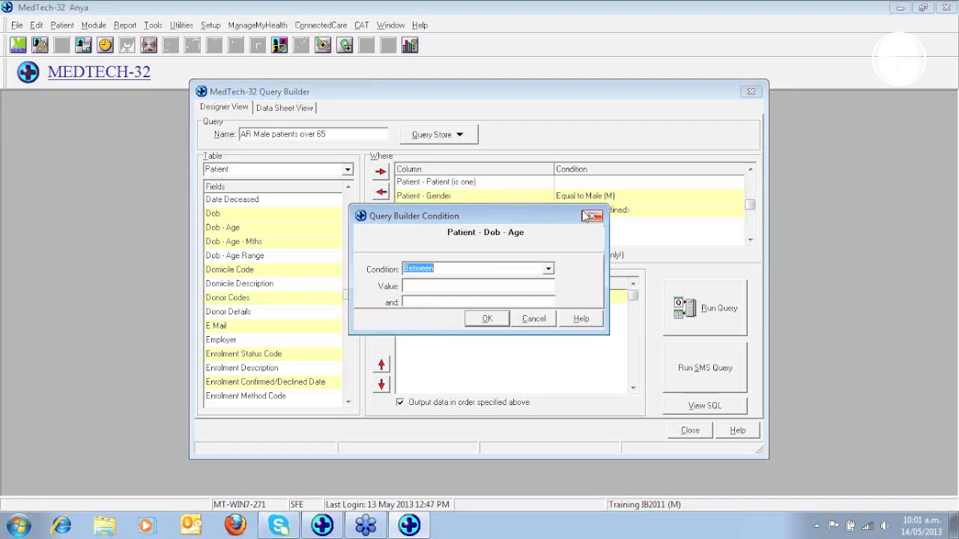
left_click(548, 270)
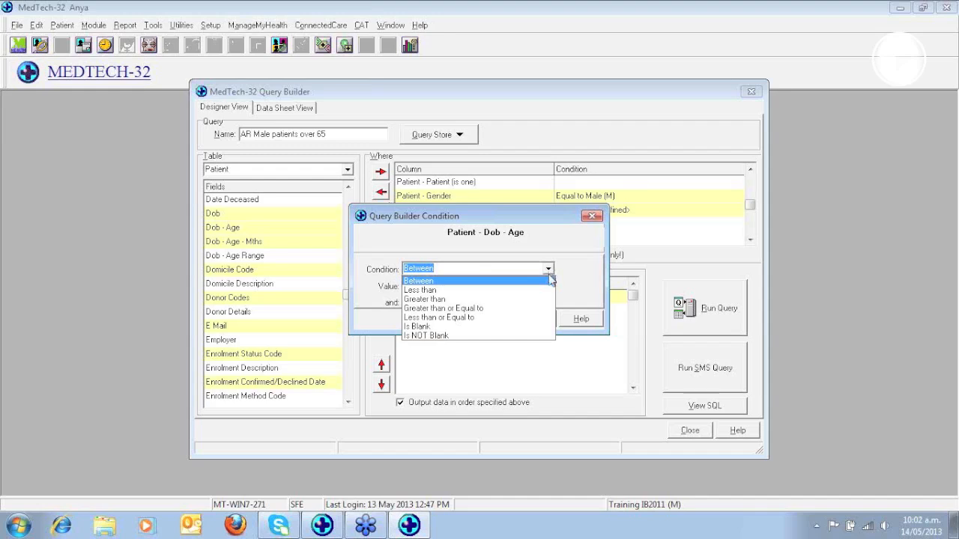
left_click(472, 308)
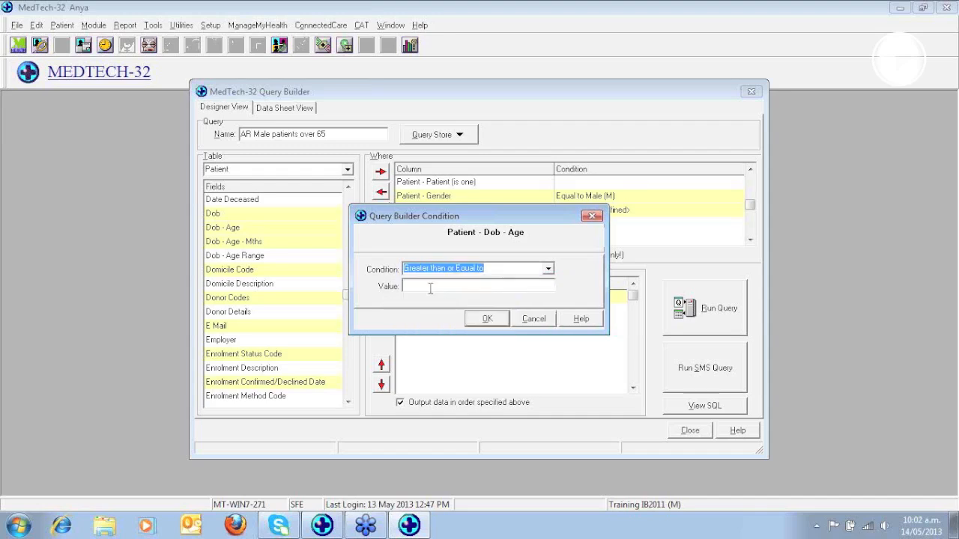
left_click(430, 288)
type("65")
left_click(488, 319)
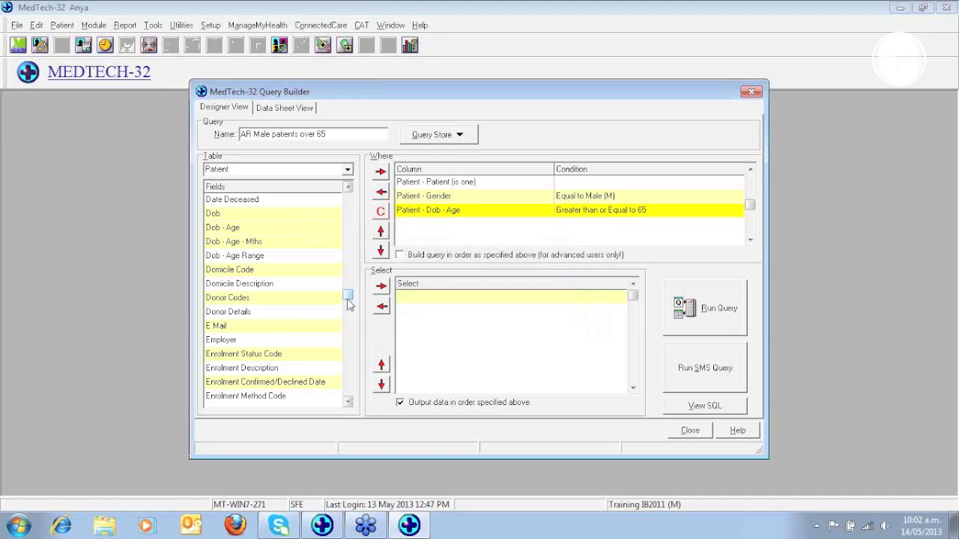
Step: Add the Name Surname field, followed by Name First Name, to the Select output of the male patients query
left_click_drag(349, 302, 348, 199)
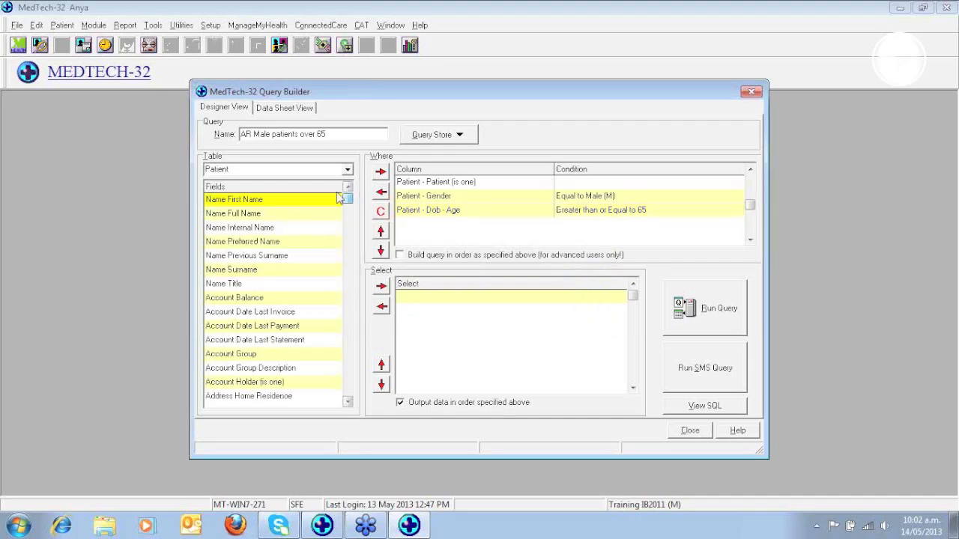
left_click(245, 271)
left_click(382, 288)
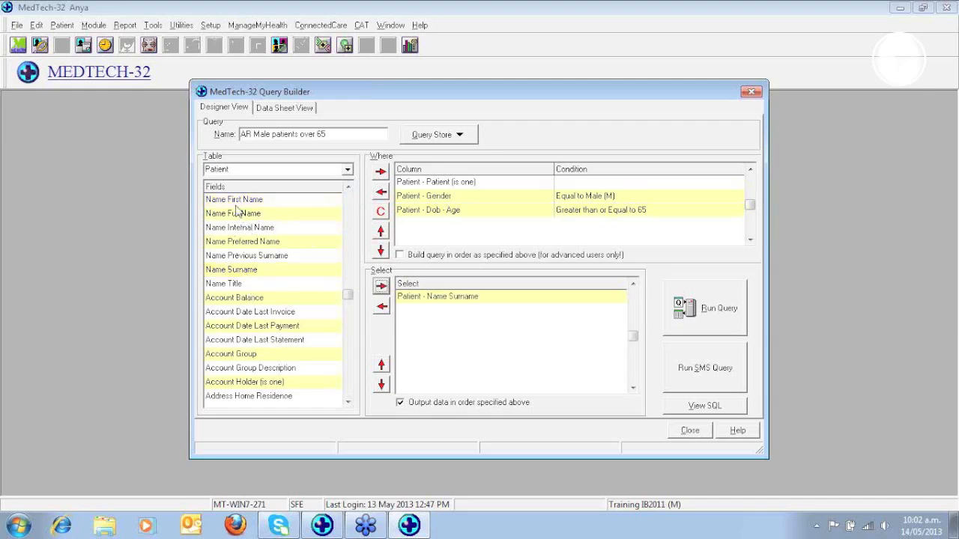
left_click(237, 201)
left_click(381, 288)
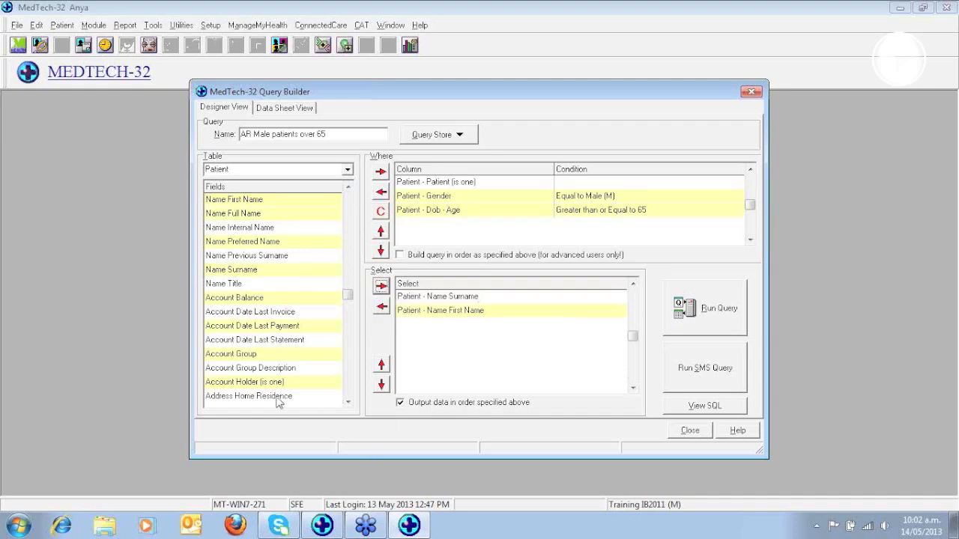
Step: Add the Address Home Street, Address Home Suburb and Address Home City fields to the Select output
left_click(349, 403)
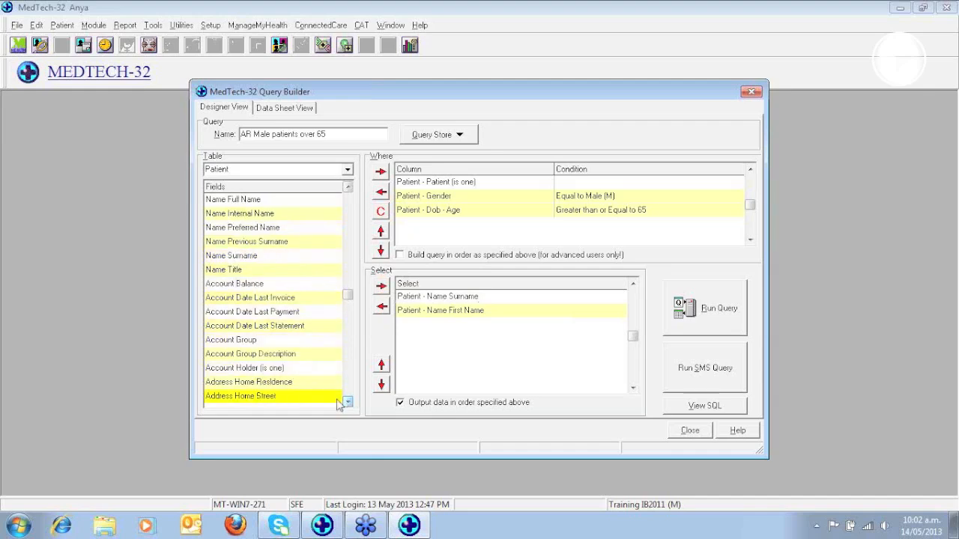
left_click(348, 403)
left_click(311, 383)
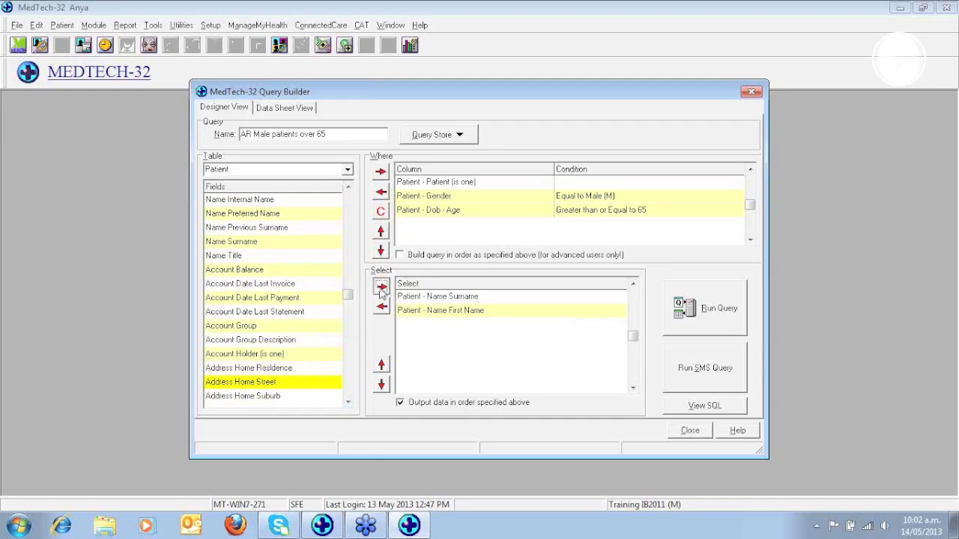
left_click(382, 285)
left_click(279, 396)
left_click(382, 285)
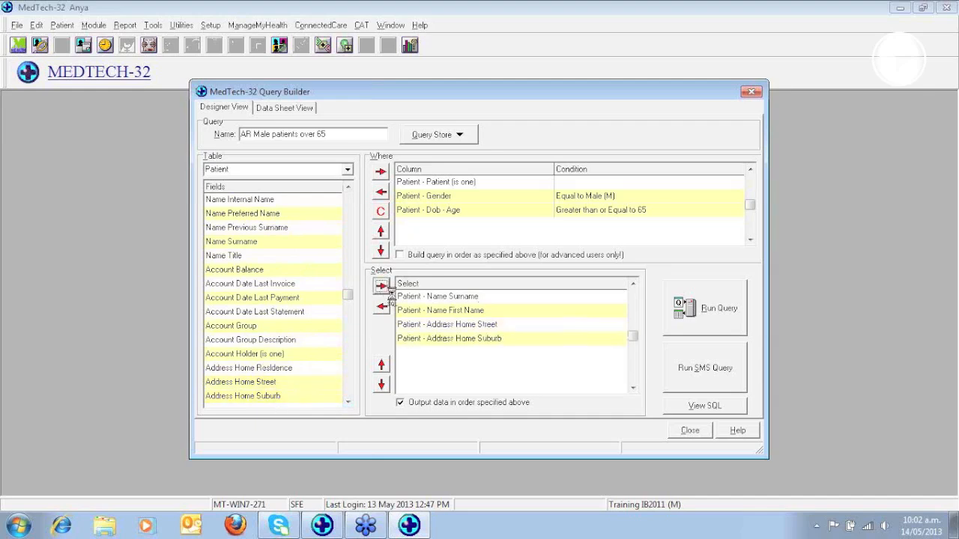
left_click(349, 404)
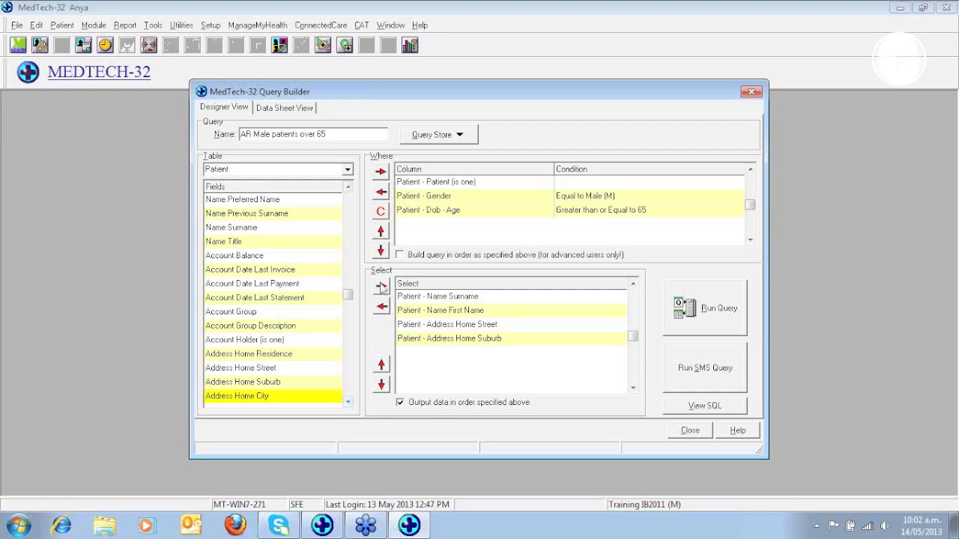
left_click(382, 285)
left_click(348, 403)
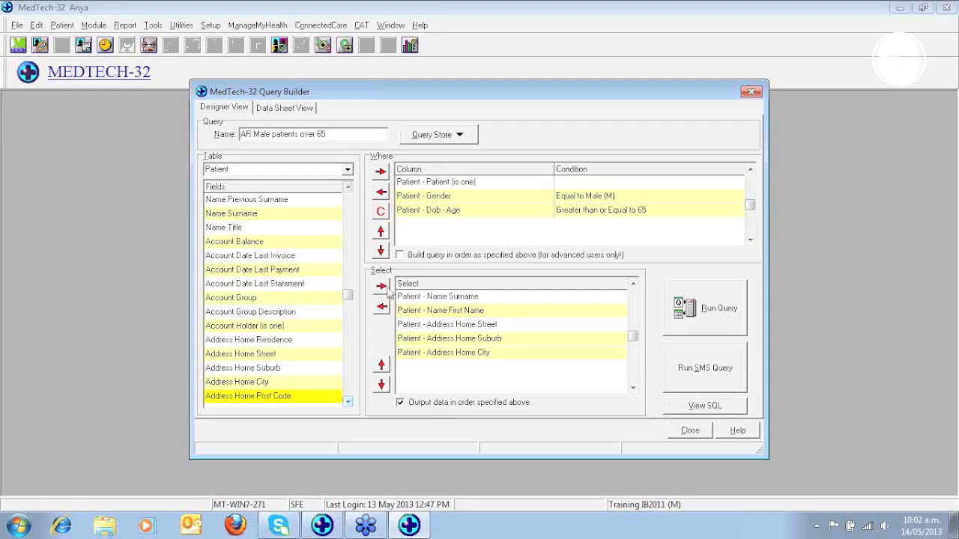
left_click(348, 404)
left_click(349, 404)
left_click(349, 404)
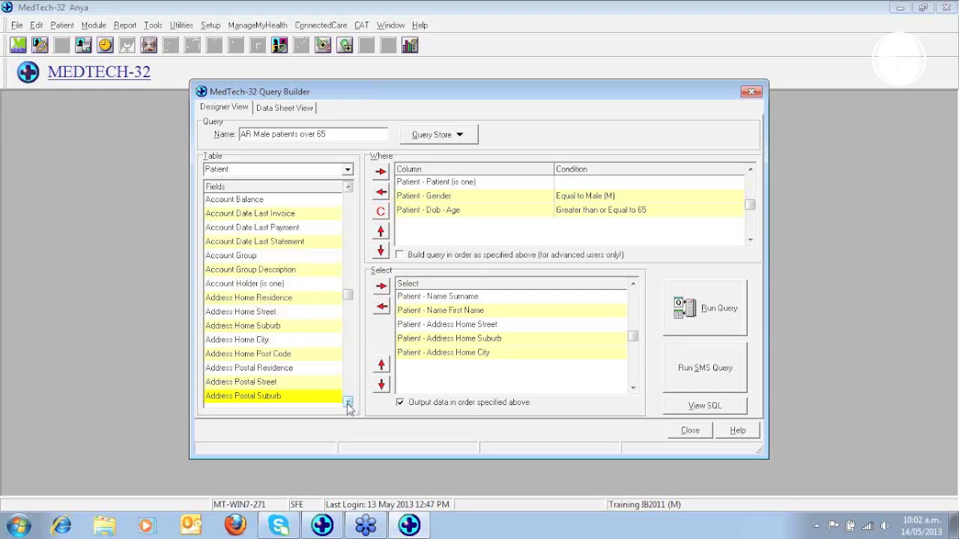
left_click(348, 403)
left_click(348, 404)
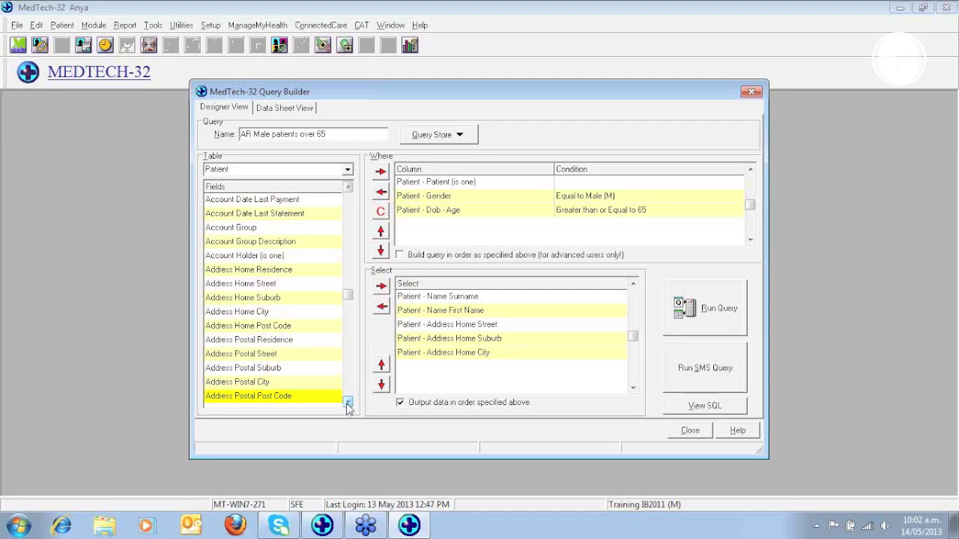
Step: Run the query twice to review the listed patients and addresses, returning to the query design after each run
left_click(717, 319)
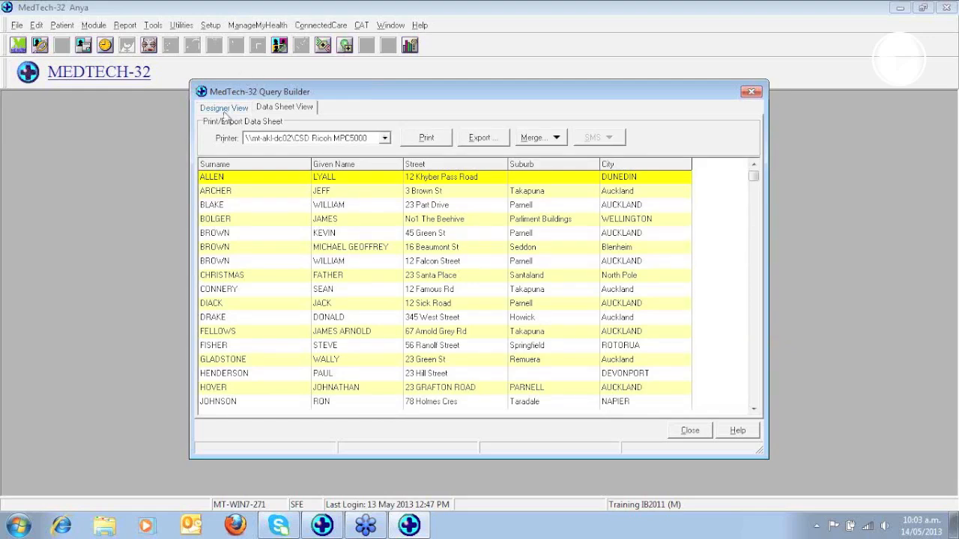
left_click(224, 108)
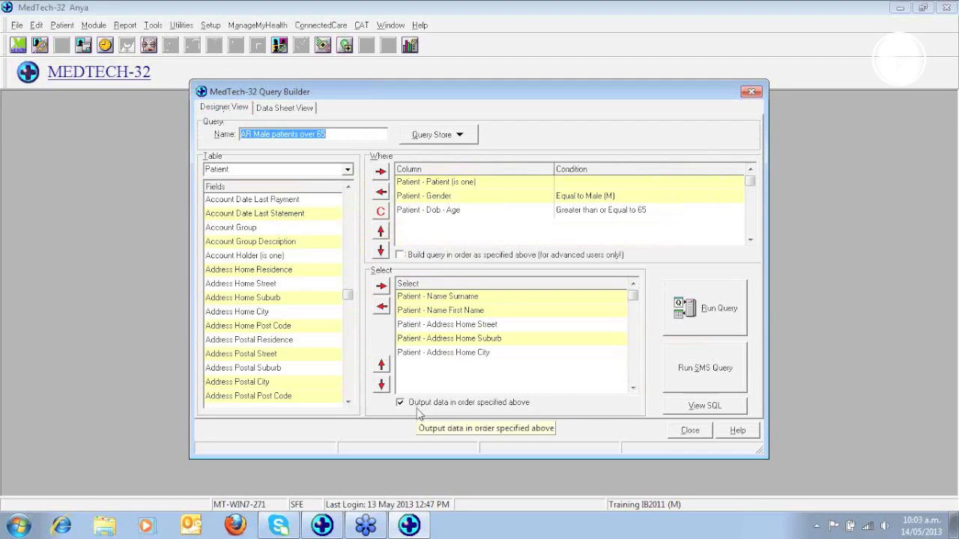
left_click(726, 323)
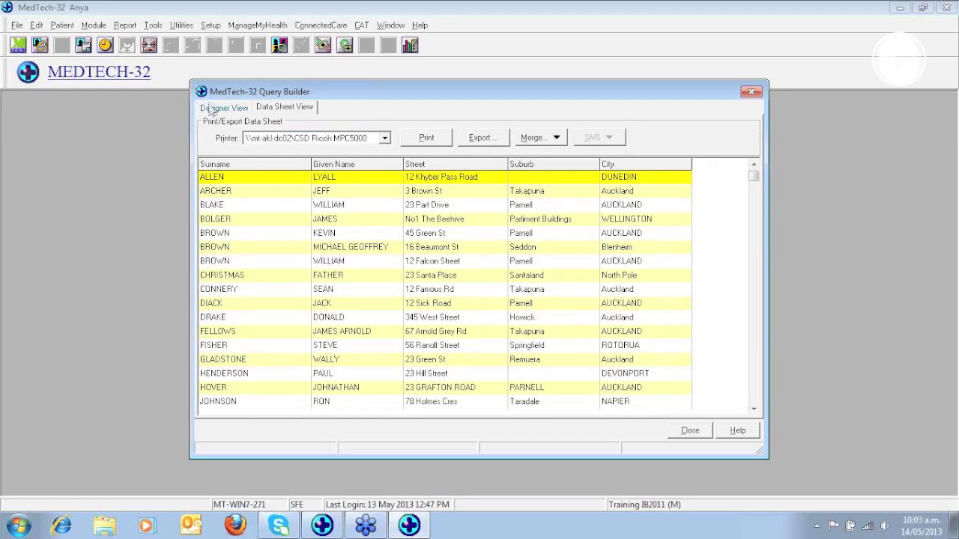
left_click(214, 111)
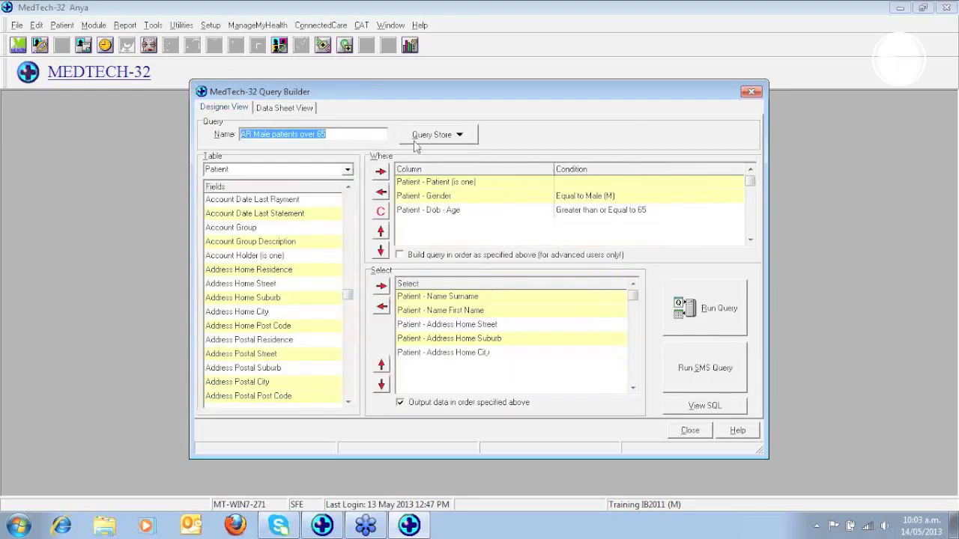
Step: Save the male patients query to the query store and dismiss the confirmation
left_click(431, 135)
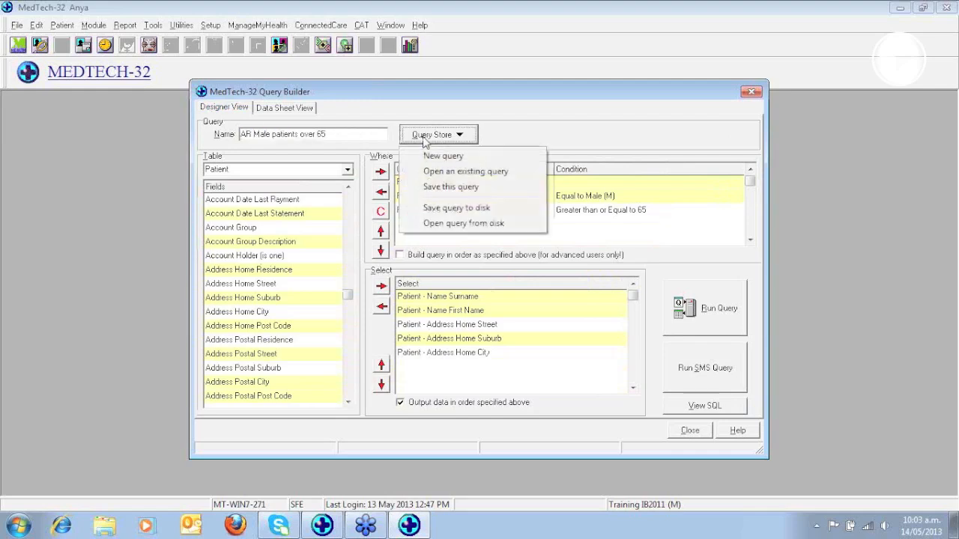
left_click(450, 188)
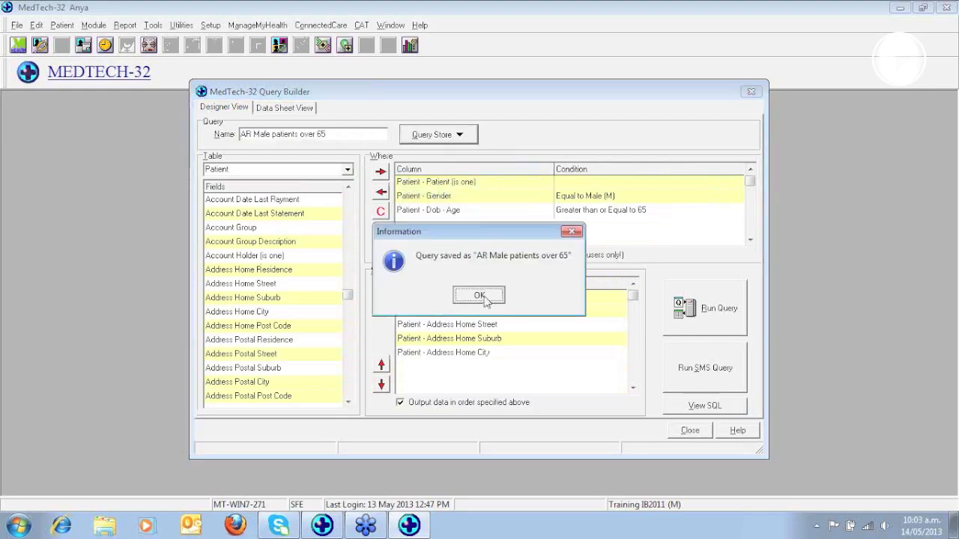
left_click(484, 295)
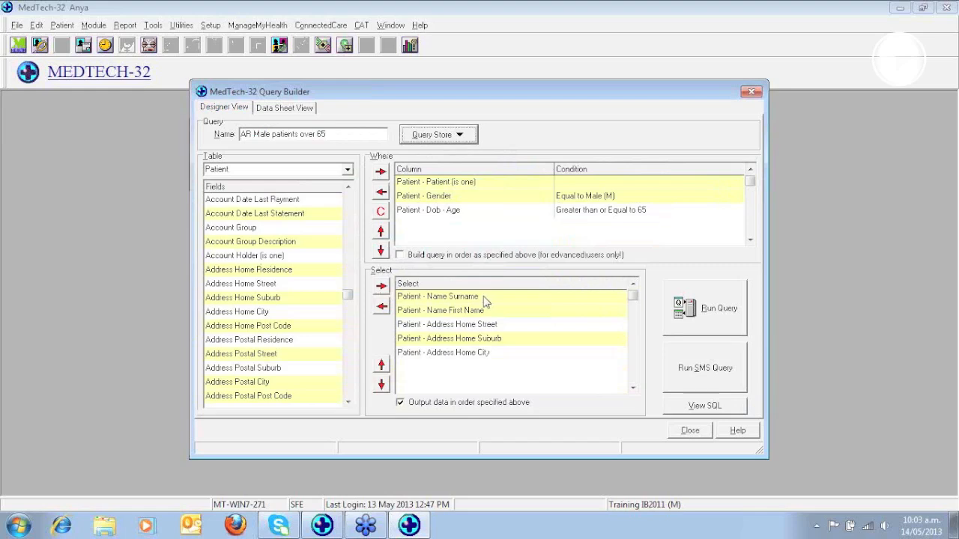